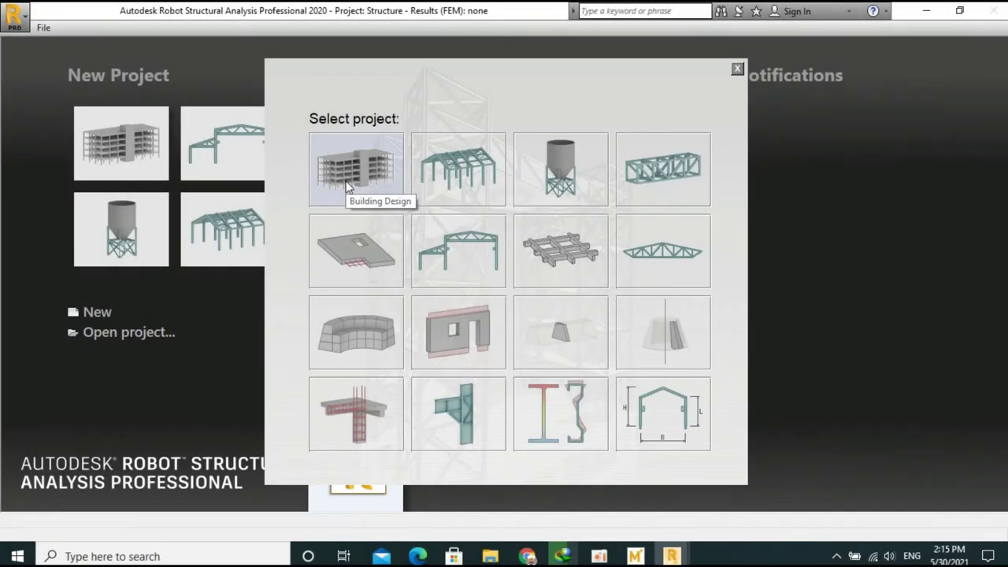
Step: Start a new Building Design project with an empty Story 1 plan
click(347, 186)
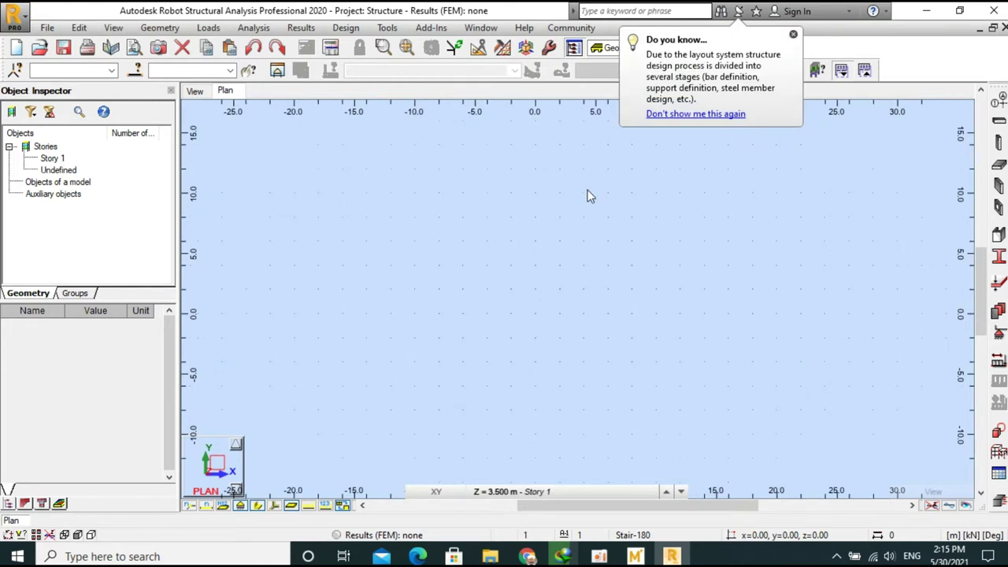
click(387, 28)
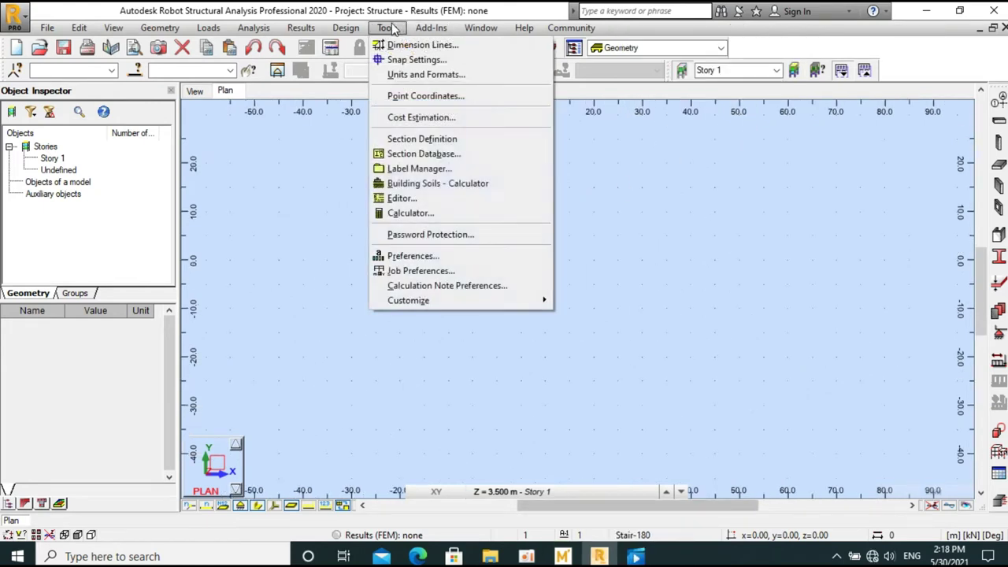
Step: Switch all job preference units and formats to metric
click(446, 273)
drag(439, 158, 483, 122)
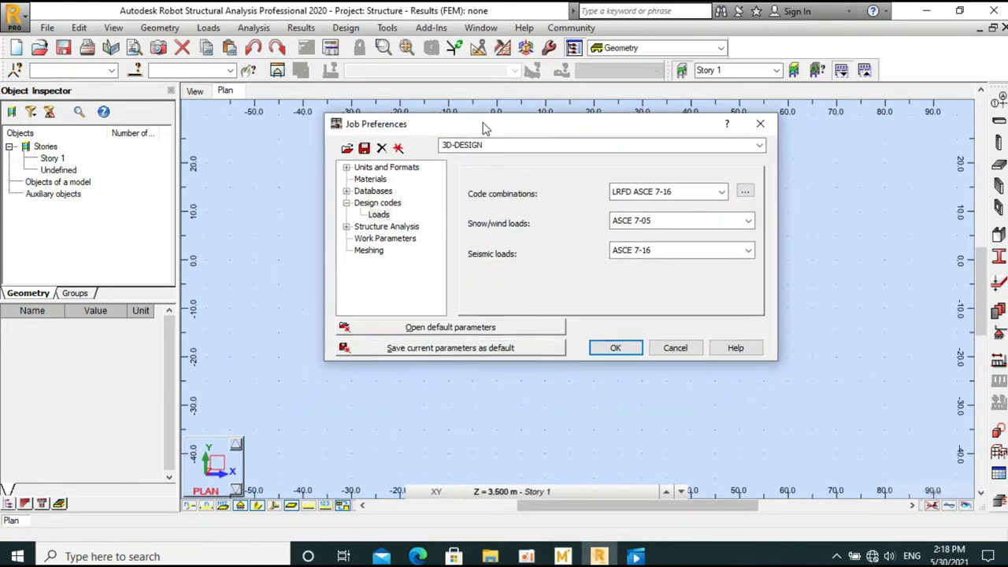
click(384, 168)
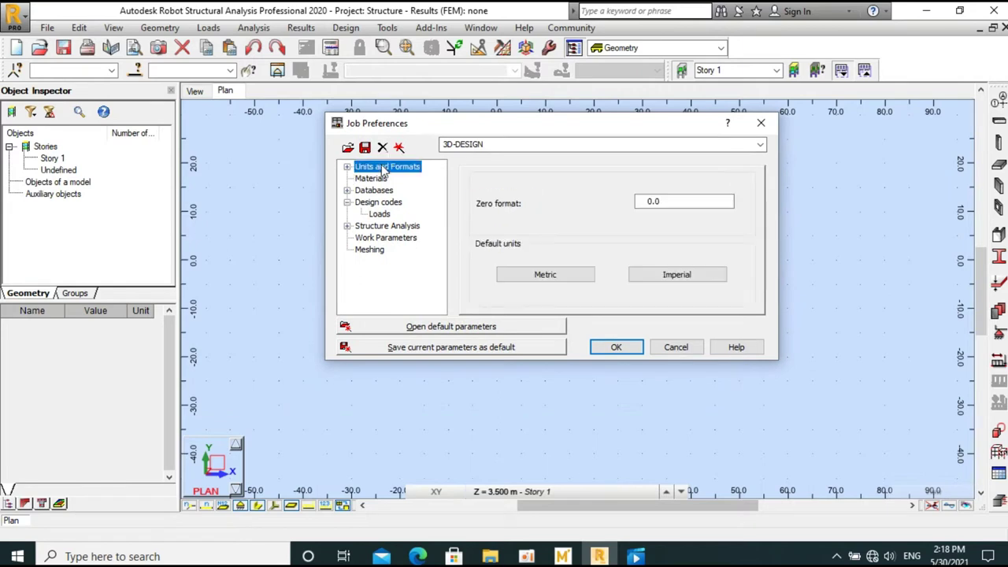
click(529, 275)
click(578, 282)
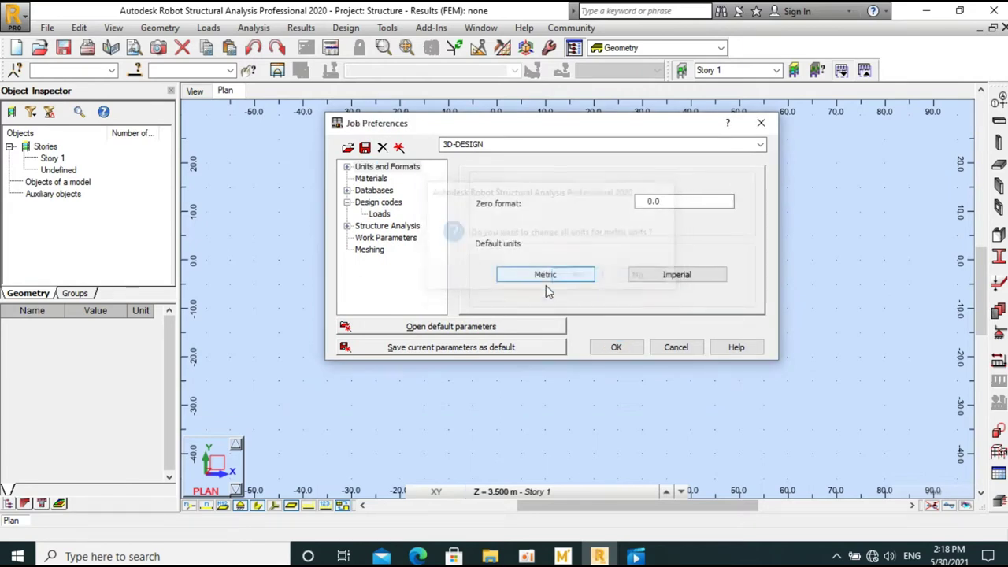
Step: Review the dimension, force, other and unit edition pages, then show the concrete materials
click(347, 167)
click(389, 180)
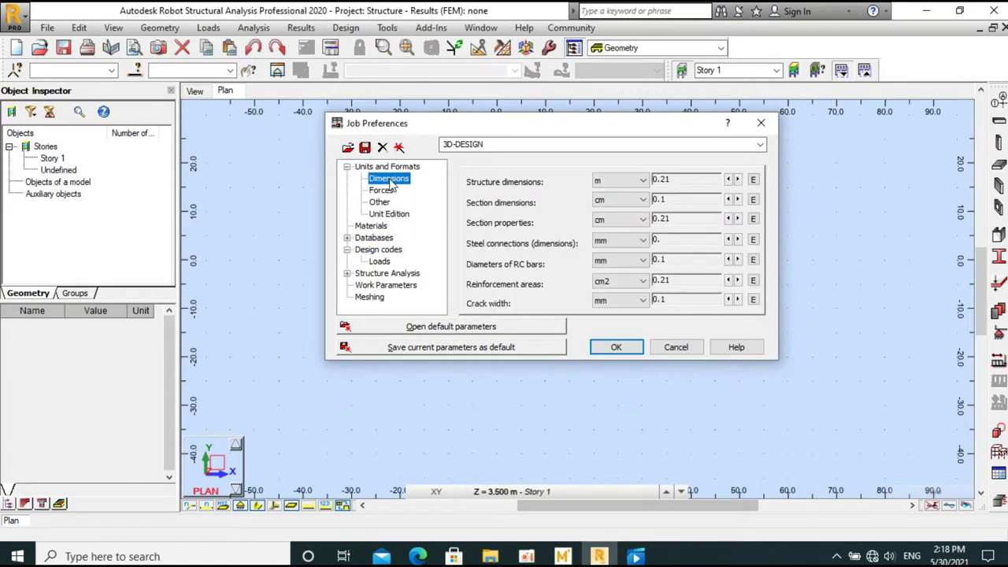
click(387, 191)
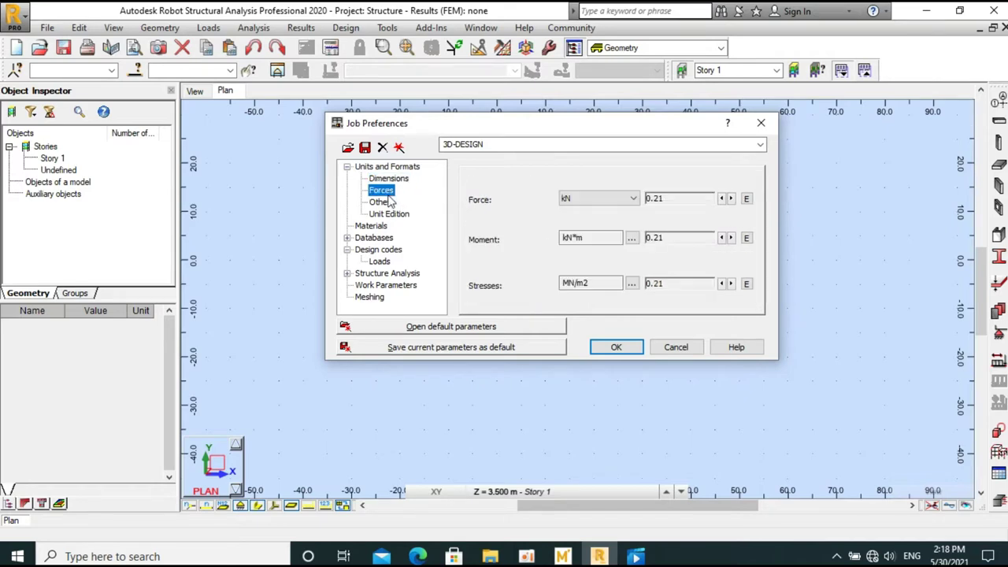
click(386, 203)
click(388, 215)
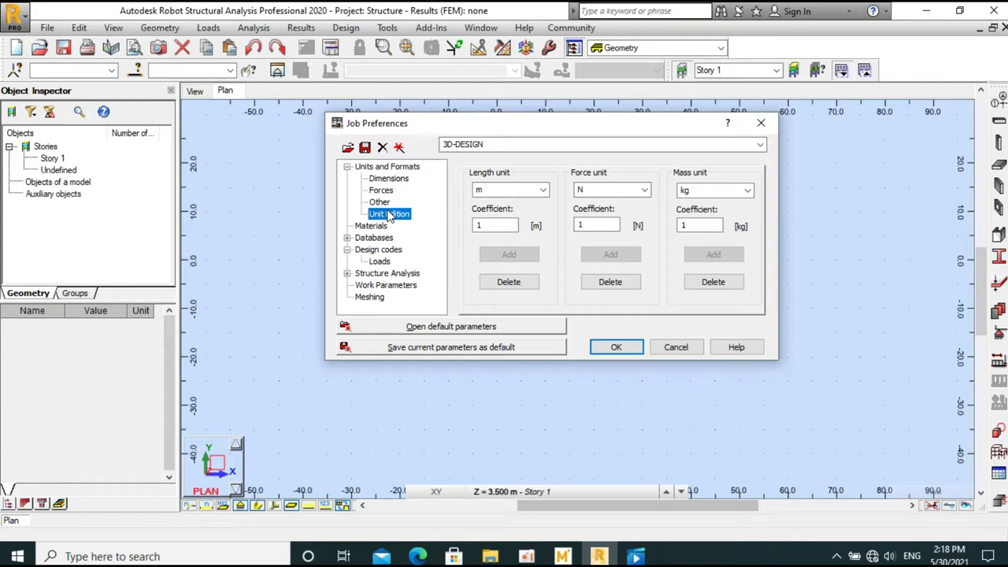
double_click(371, 225)
click(385, 128)
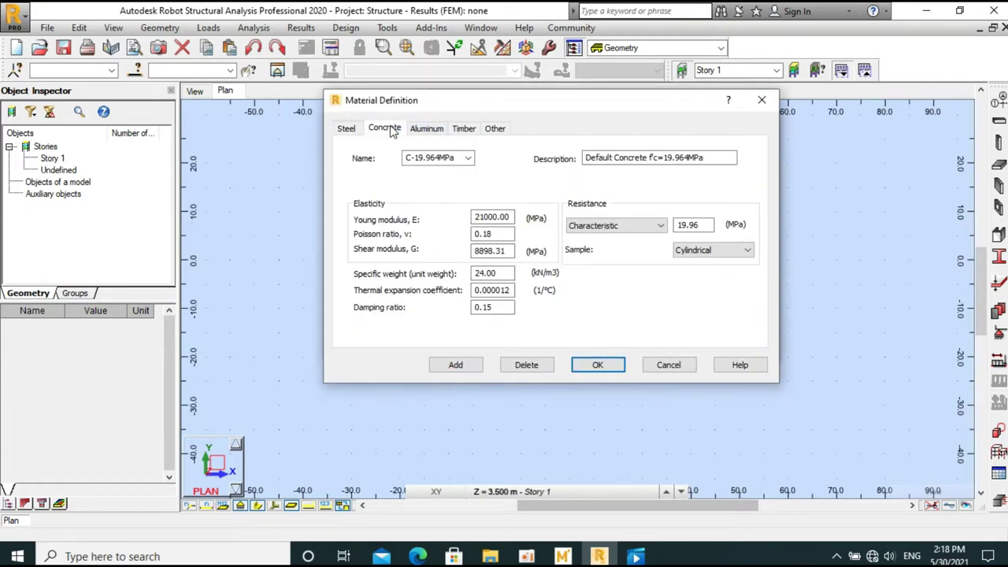
Step: Rename the concrete CON-25MPa and paste Mathcad's 23500 MPa as its Young modulus
double_click(454, 158)
text(CON-25M)
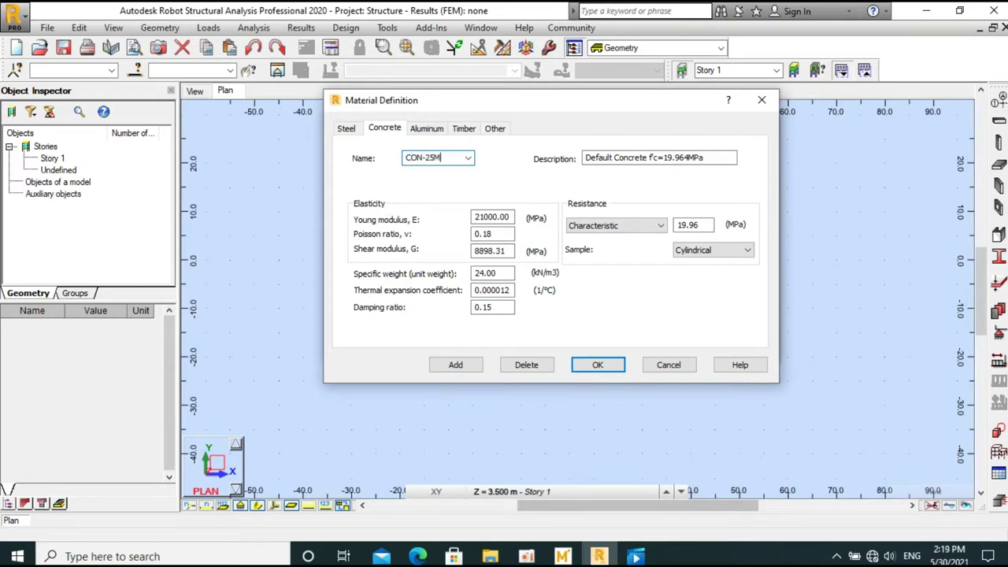
double_click(488, 217)
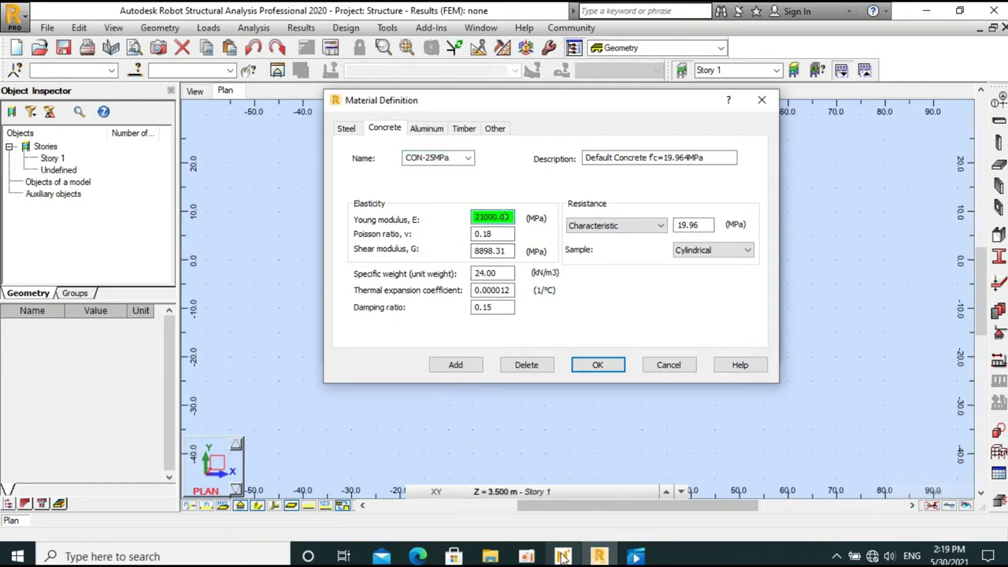
click(562, 556)
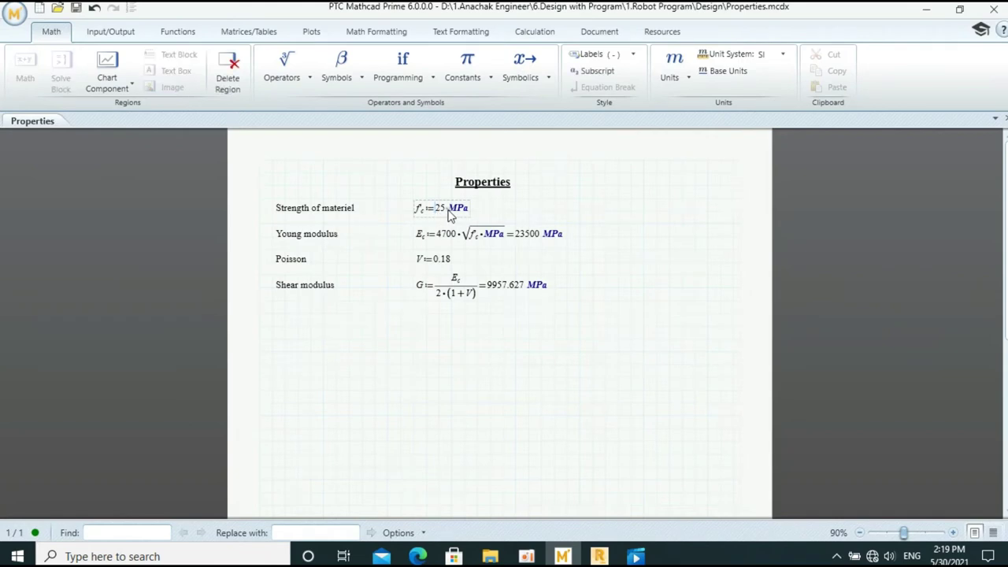
click(493, 246)
click(520, 235)
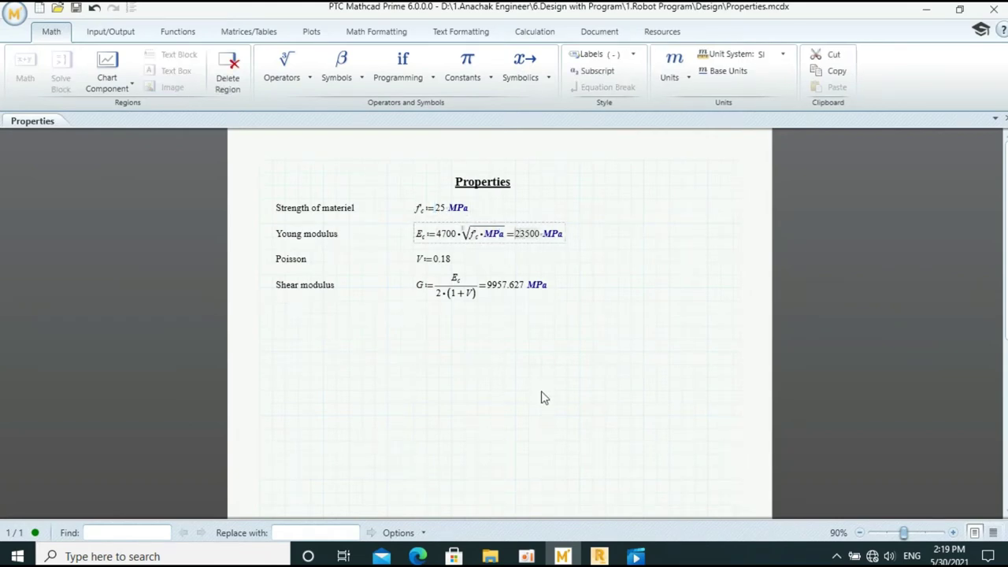
click(598, 555)
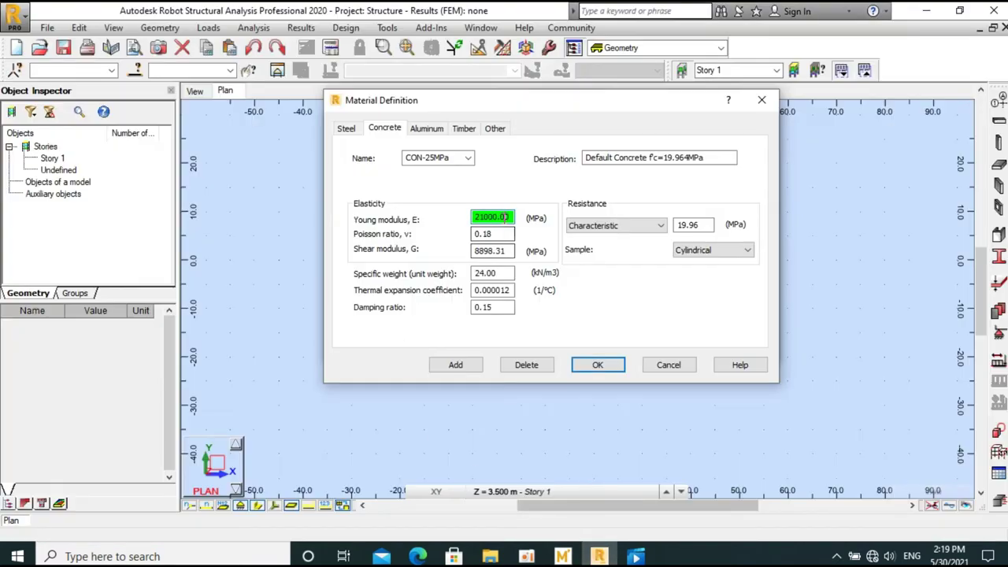
key(ctrl+v)
key(Tab)
key(Tab)
Step: Copy the 9957.627 MPa shear modulus from the Mathcad worksheet
click(561, 556)
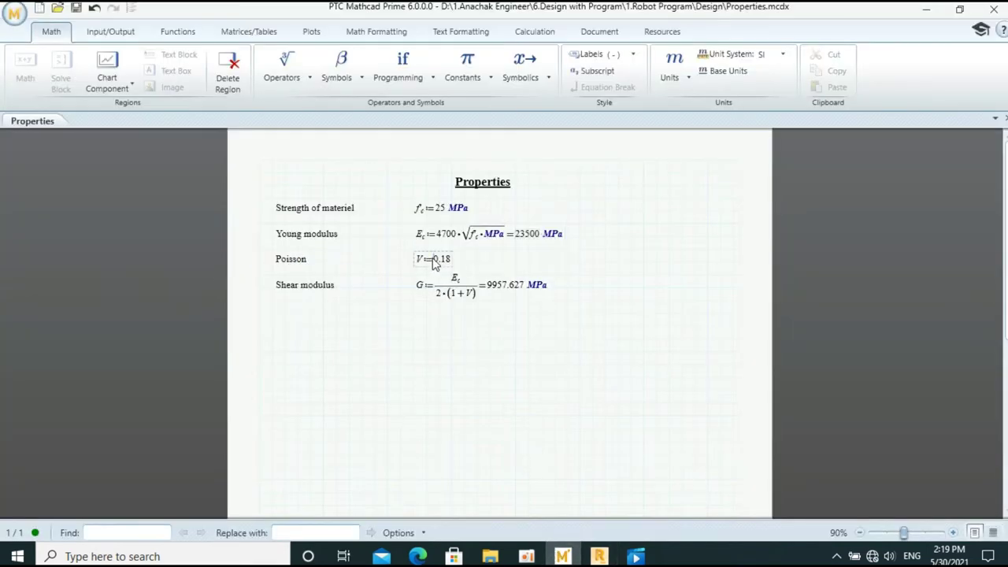
click(498, 293)
double_click(499, 293)
key(ctrl+c)
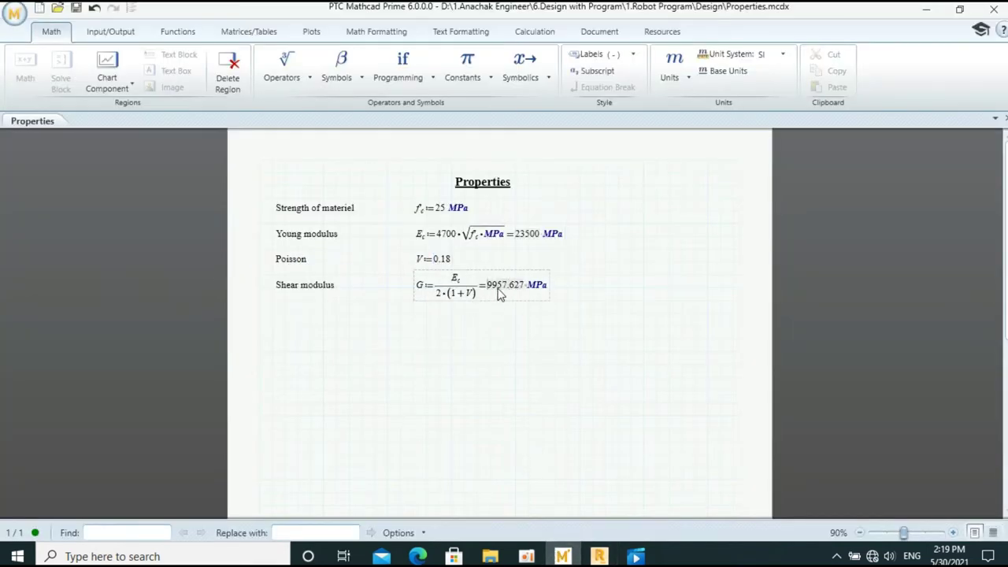
click(598, 556)
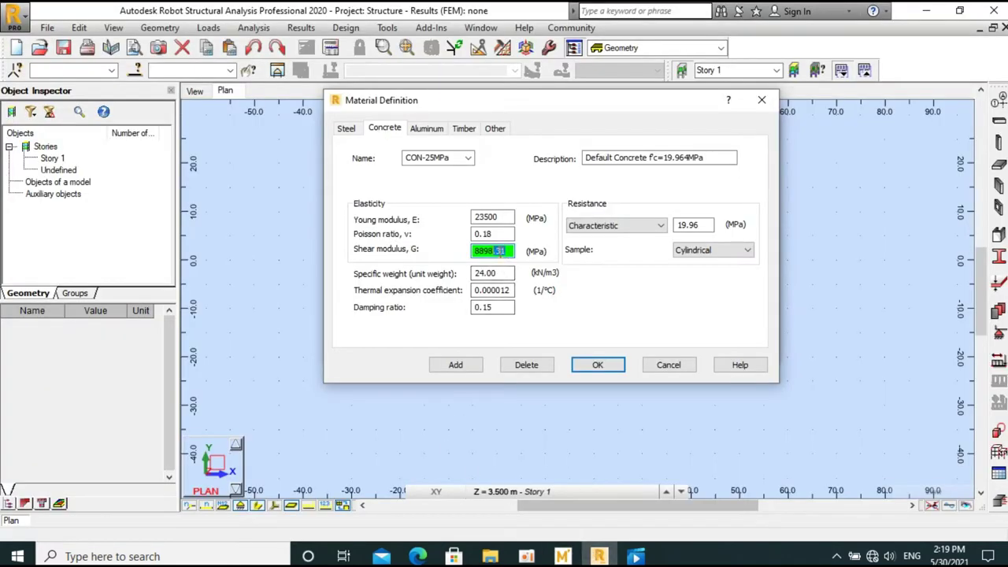
Step: Enter shear modulus 9957.627 and thermal expansion coefficient 0.00001 for the concrete
key(ctrl+v)
double_click(503, 274)
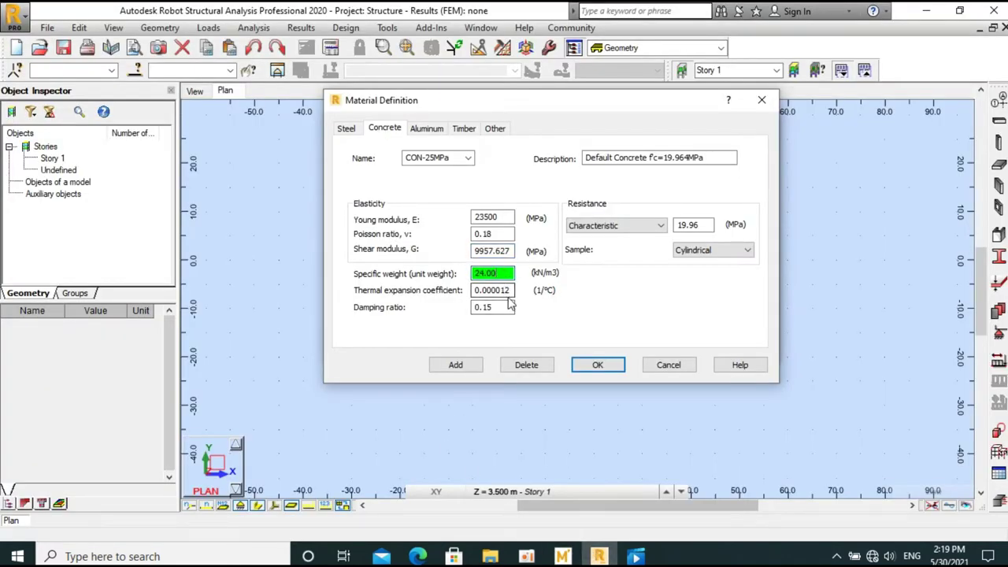
double_click(510, 290)
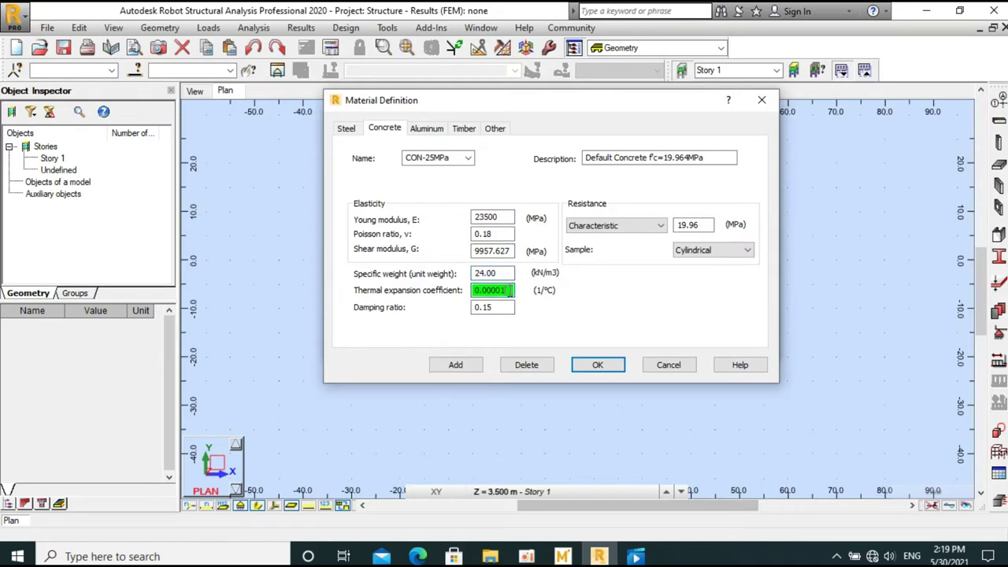
double_click(502, 307)
double_click(505, 290)
Step: Set description fc=25MPa and resistance 25, add CON-25MPa, and start naming CON-30MPa
click(685, 157)
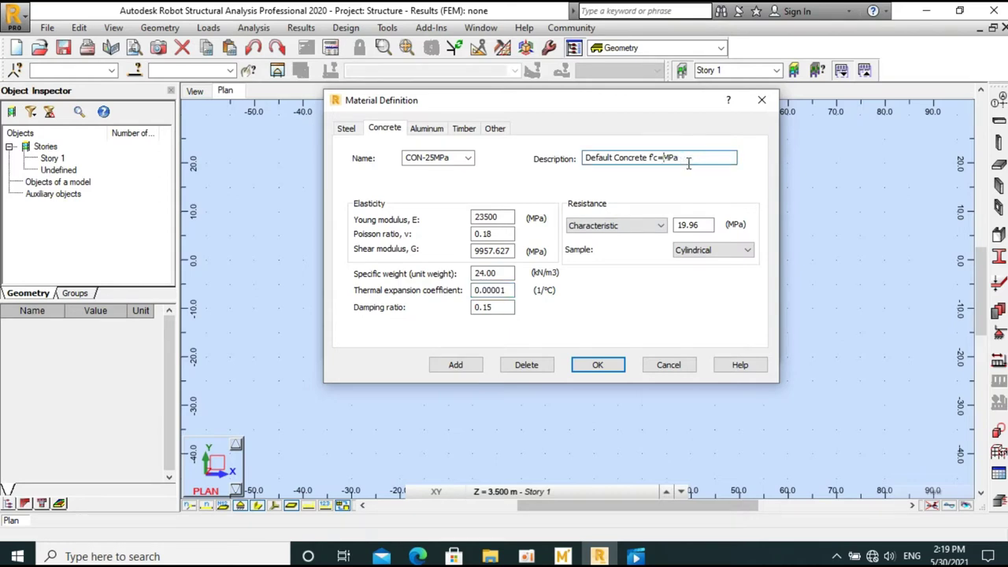
text(25)
double_click(693, 224)
text(25)
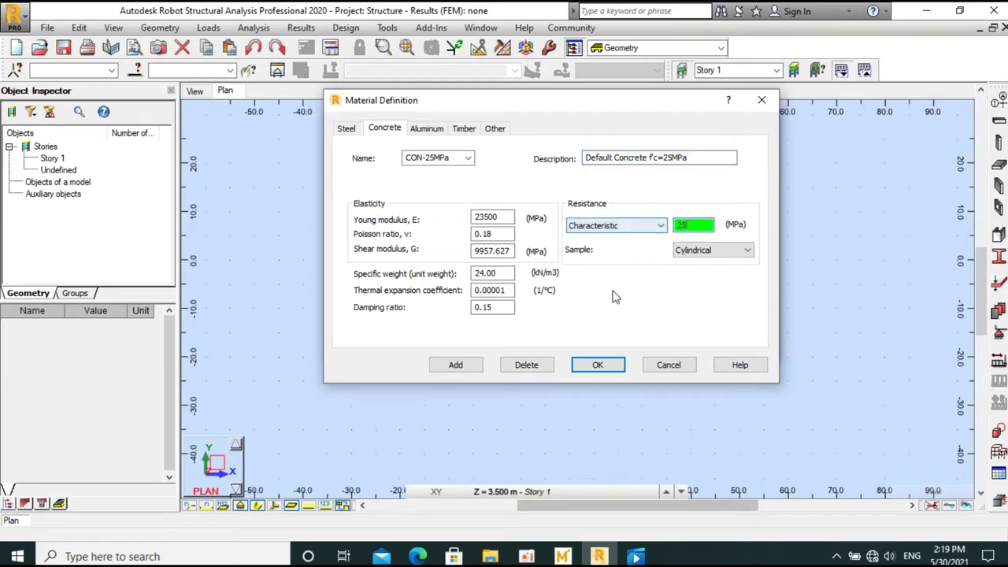
click(455, 366)
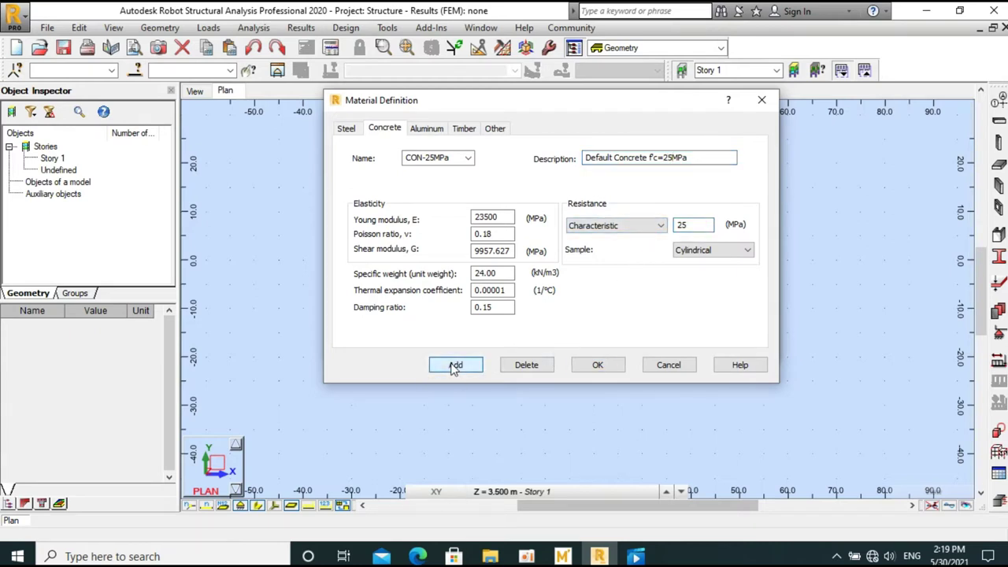
click(432, 157)
text(30)
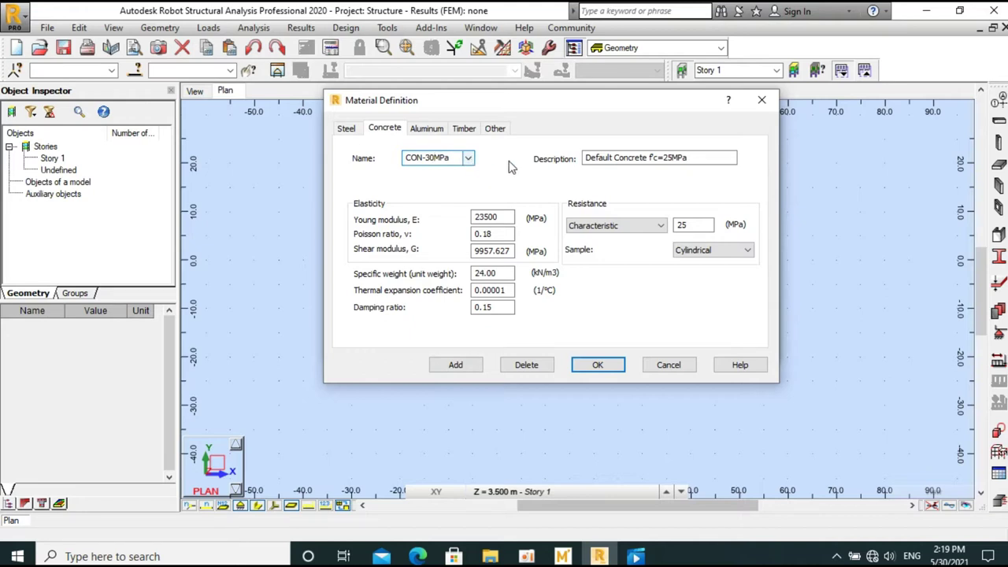
click(563, 556)
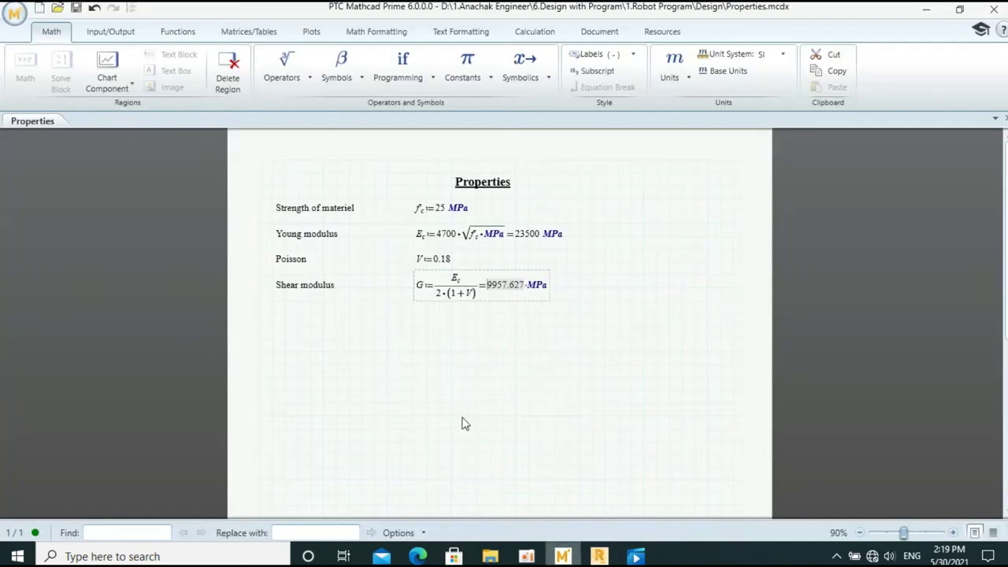
Step: Recalculate Mathcad with fc 30 MPa and paste 25742.96 as CON-30MPa's Young modulus
double_click(439, 208)
text(30)
click(528, 198)
click(525, 238)
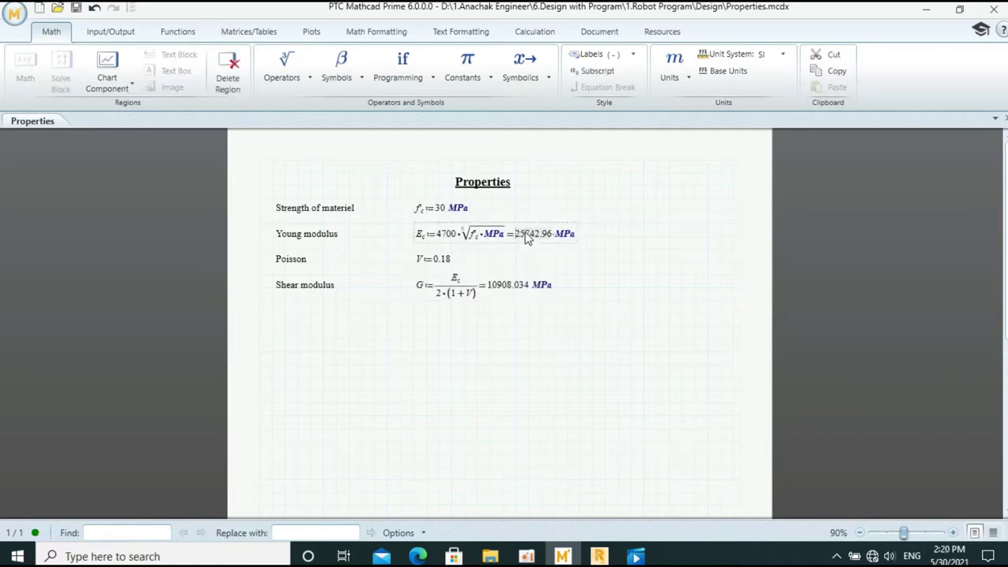
double_click(528, 234)
mouse_move(598, 555)
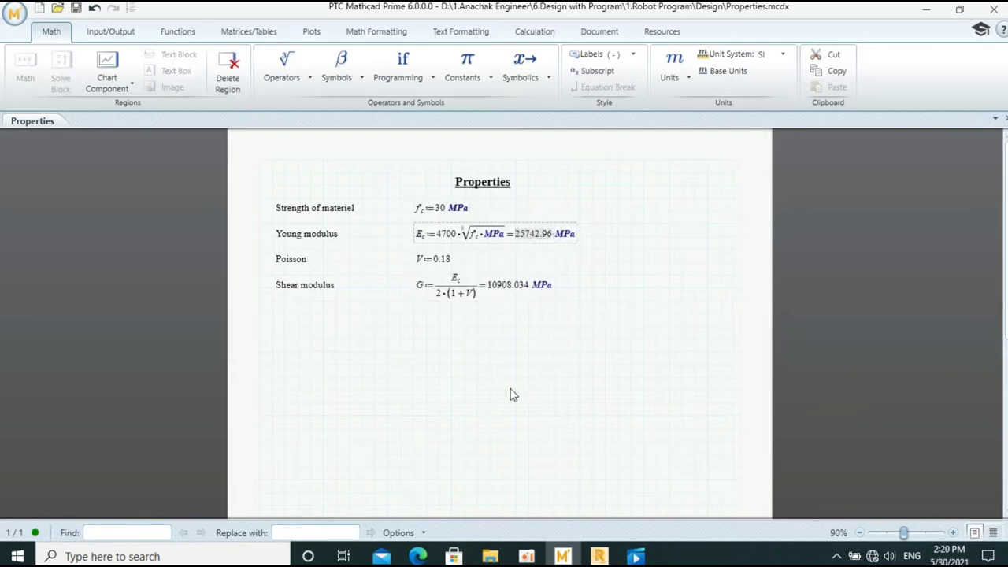
click(598, 556)
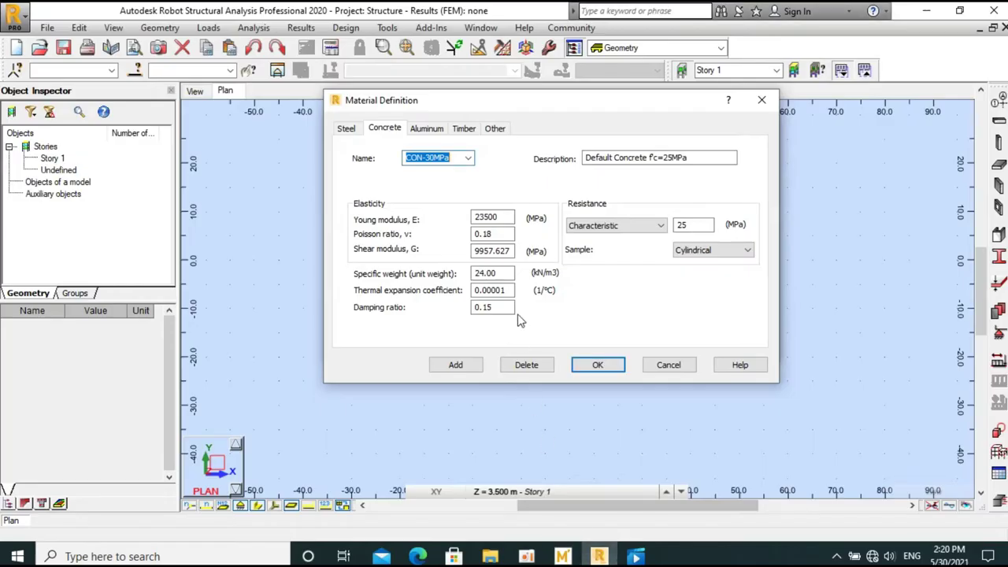
drag(510, 217, 459, 218)
key(ctrl+v)
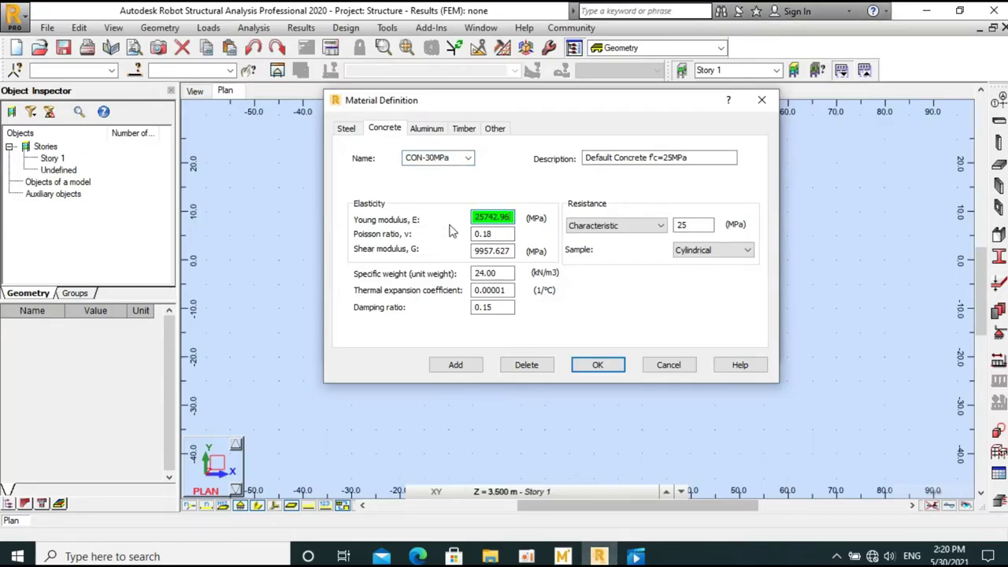
key(Tab)
key(Tab)
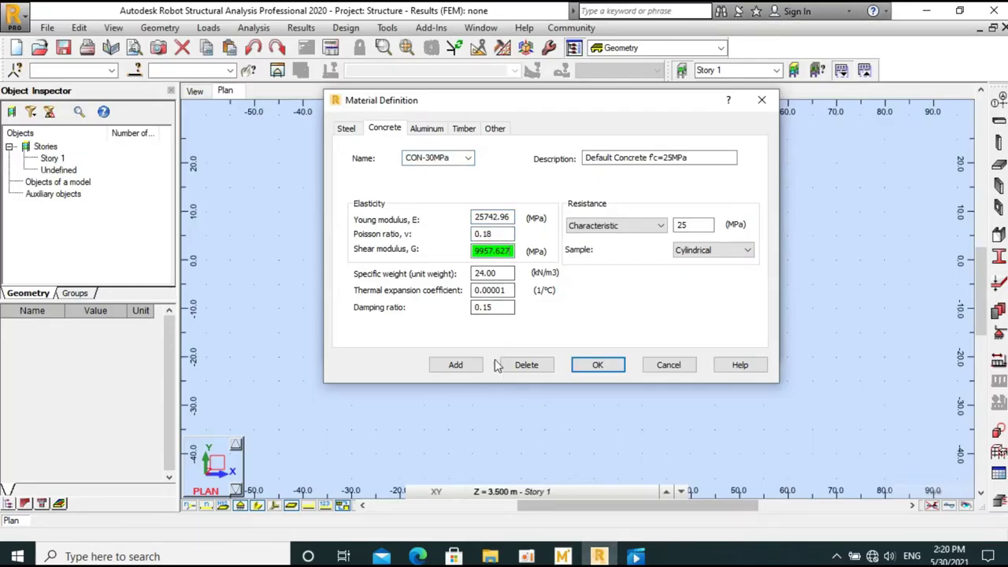
Step: Copy the 10908.034 MPa shear modulus from Mathcad back to Robot
click(563, 556)
click(496, 290)
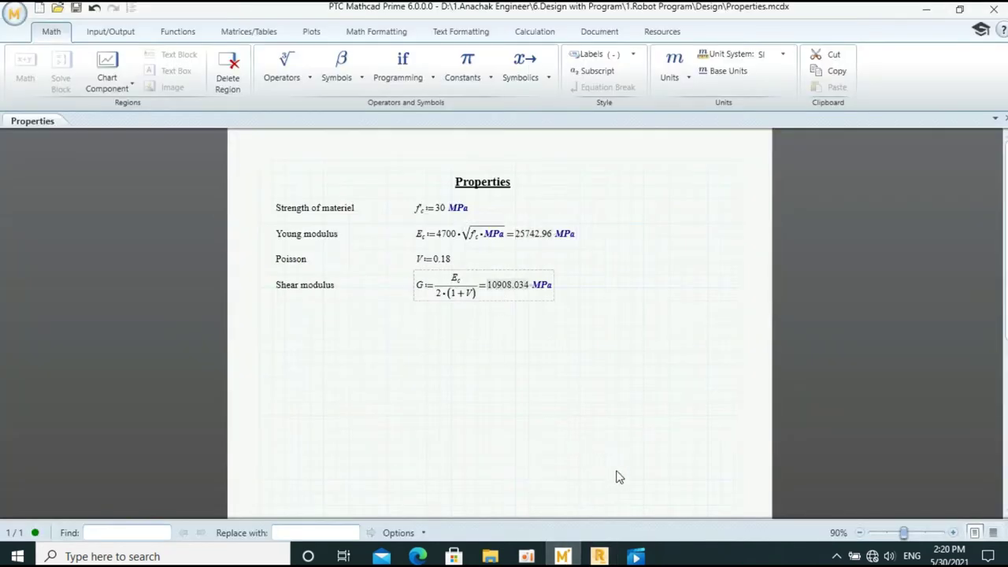
click(599, 556)
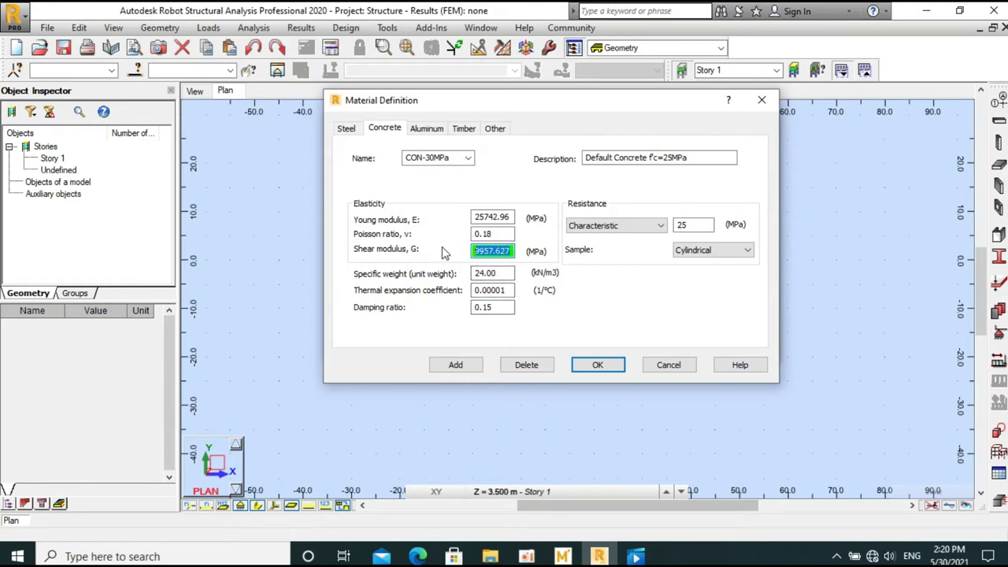
Step: Paste shear modulus 10908.034, set description fc=30MPa and resistance 30, and add CON-30MPa
key(ctrl+v)
click(672, 158)
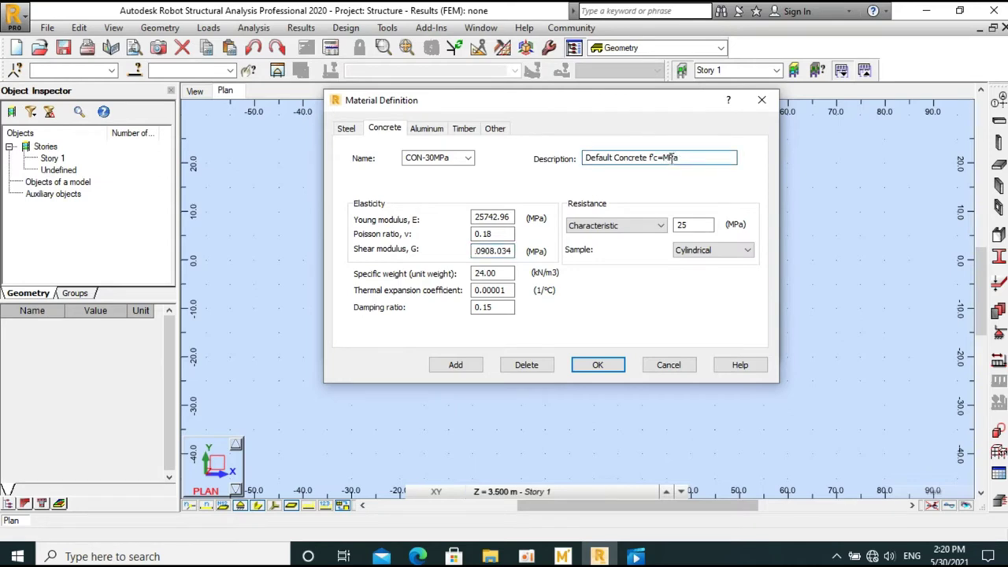
double_click(691, 225)
text(30)
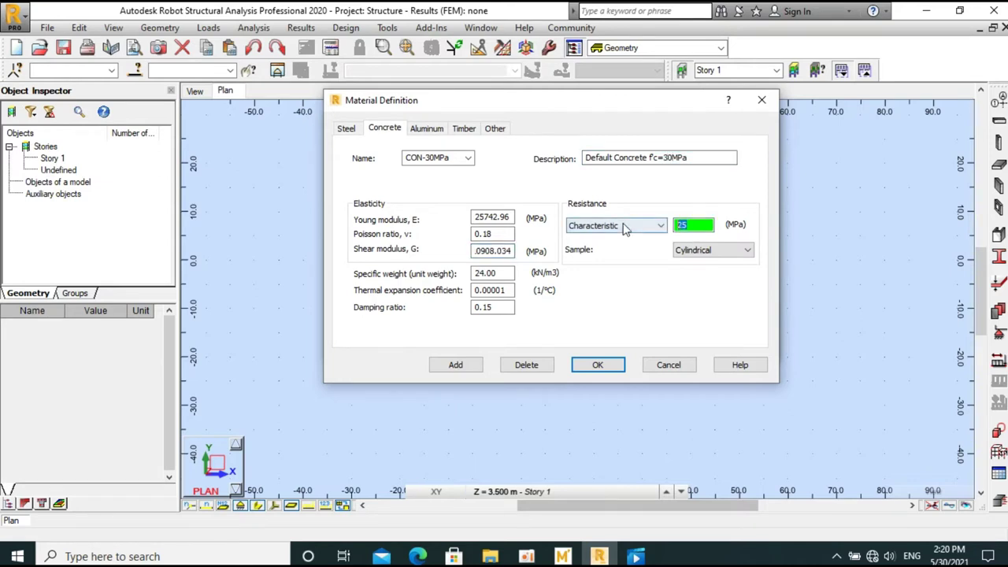
click(455, 367)
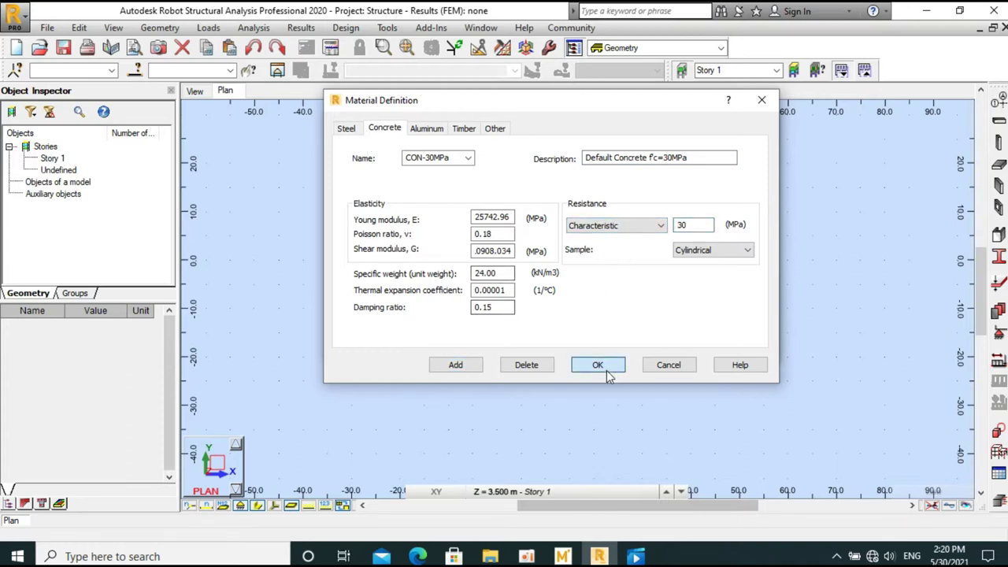
click(597, 365)
click(677, 229)
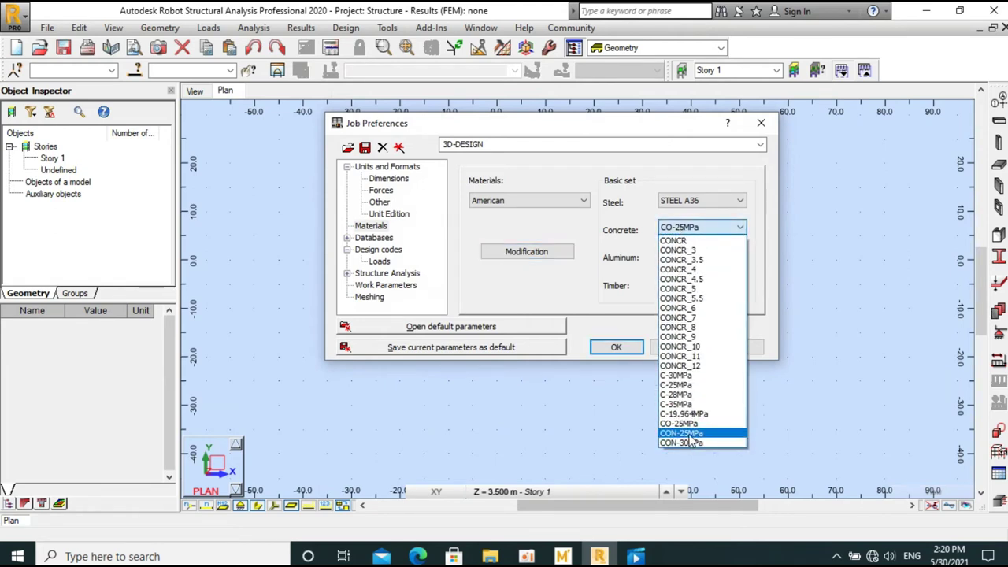
Step: Choose CON-25MPa as the basic-set concrete in job preferences
click(680, 433)
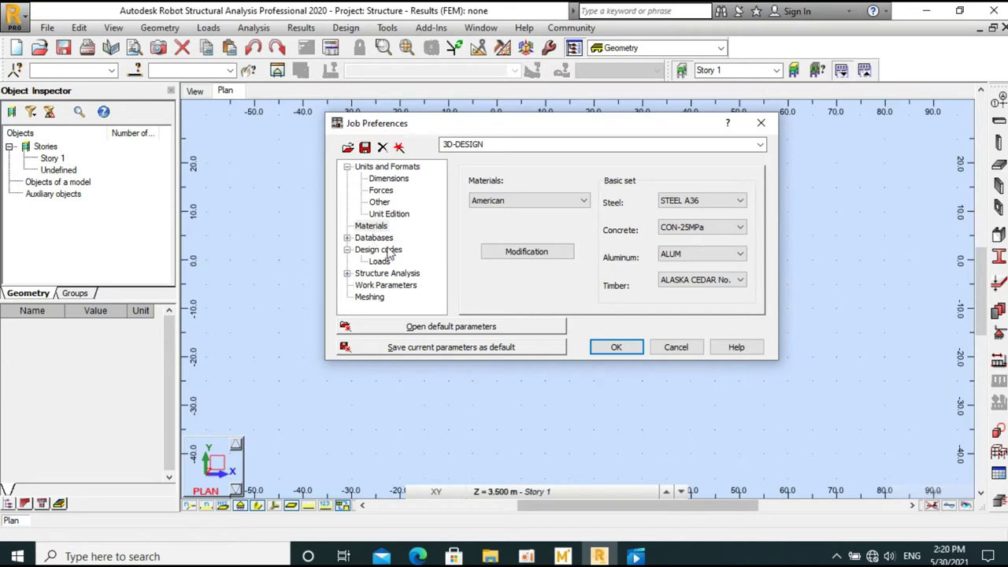
click(347, 237)
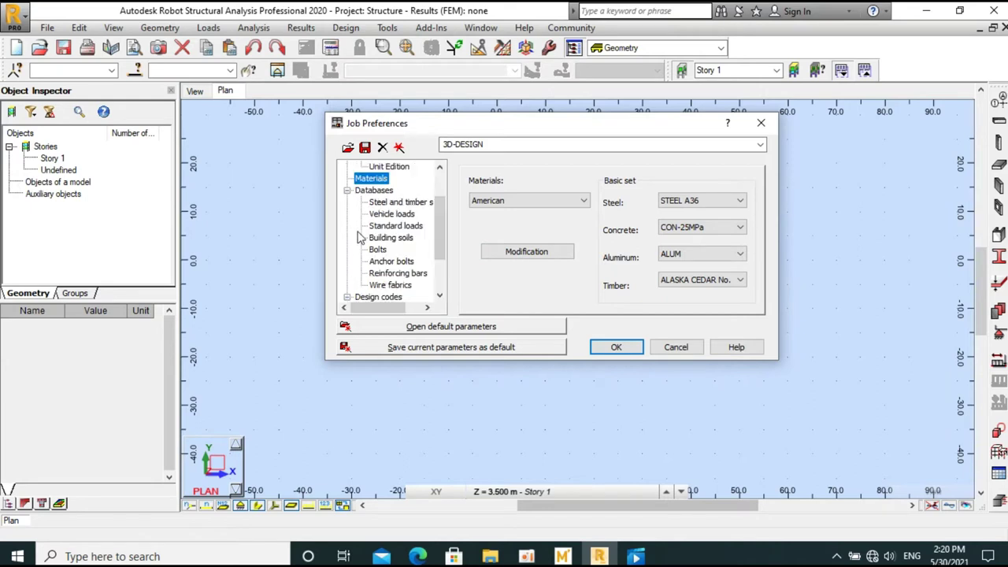
Step: Add the BAEL 99 reinforcing bar database alongside ACI 318
scroll(382, 275, down, 1)
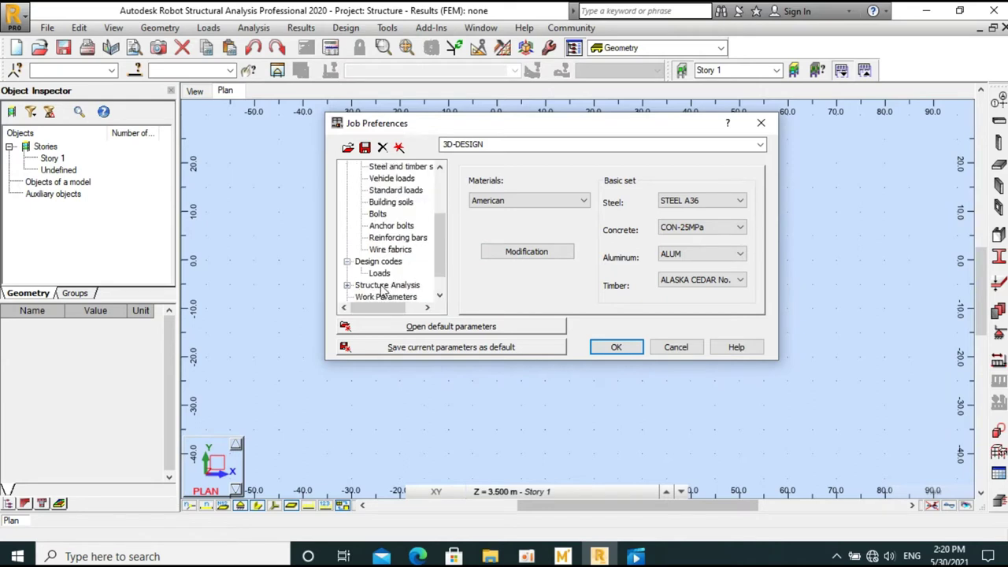
click(397, 240)
click(504, 234)
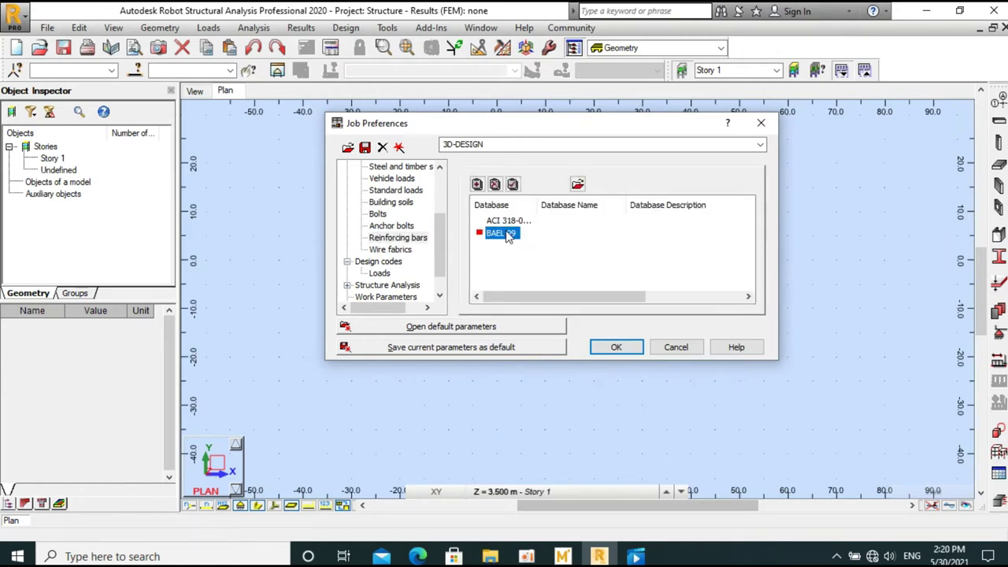
click(477, 184)
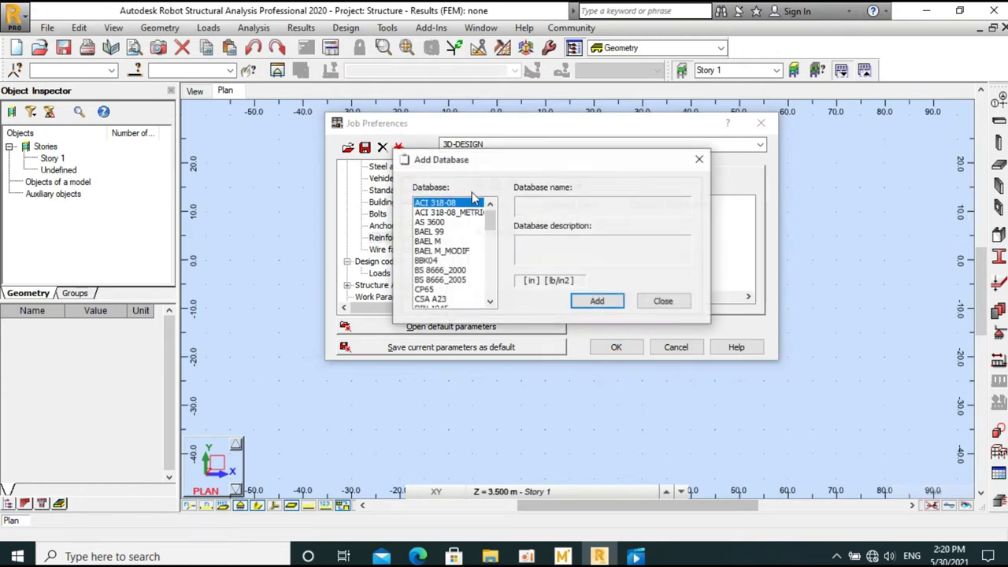
click(433, 231)
click(574, 296)
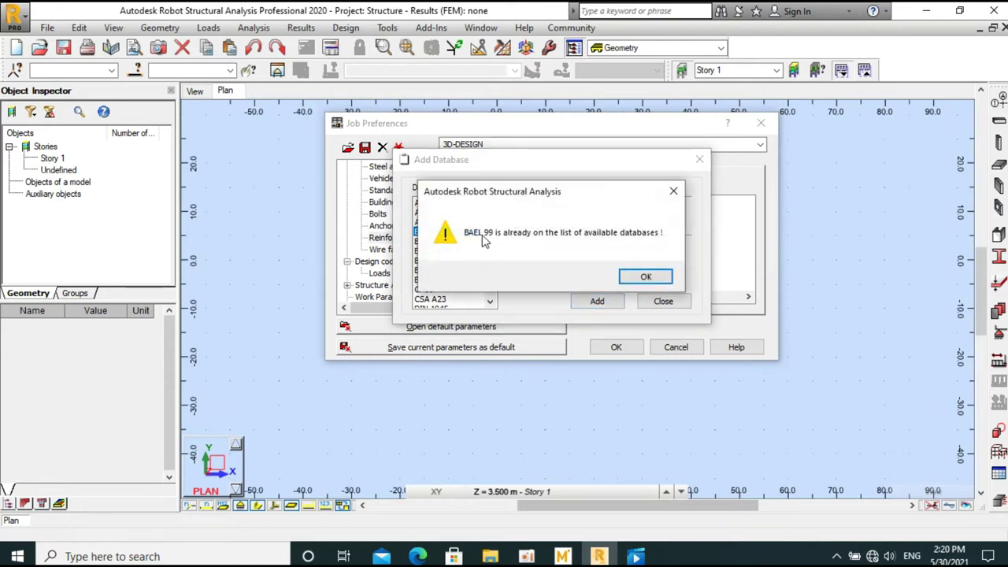
click(646, 277)
click(661, 301)
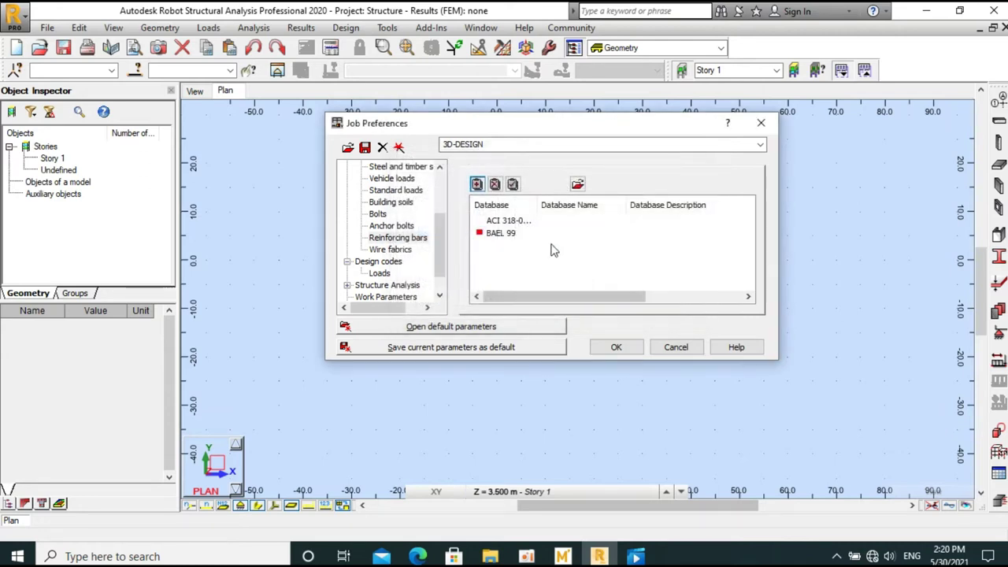
click(502, 234)
click(512, 185)
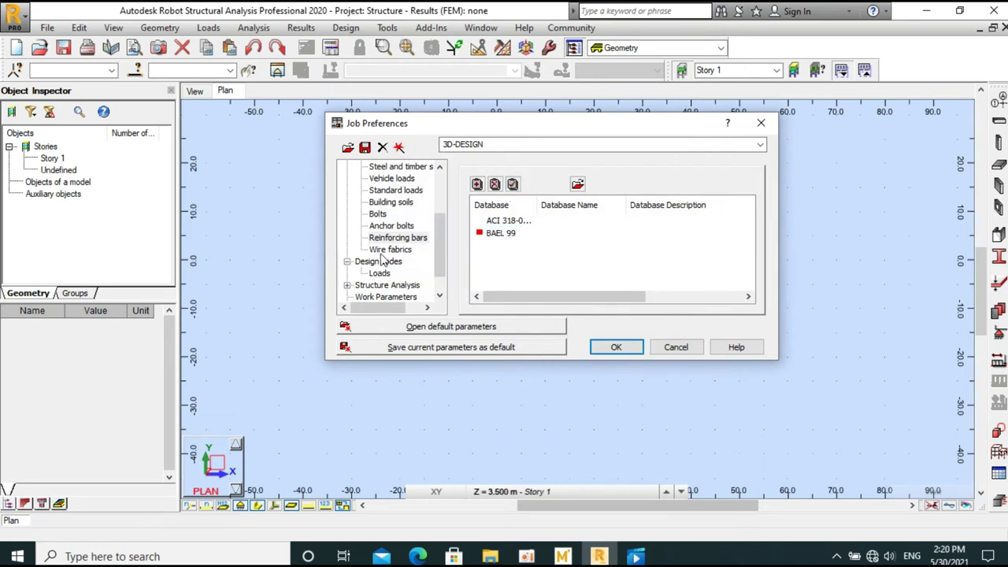
Step: Set ACI 318M-14 for RC structures and LRFD ASCE 7-16 load combinations
click(382, 260)
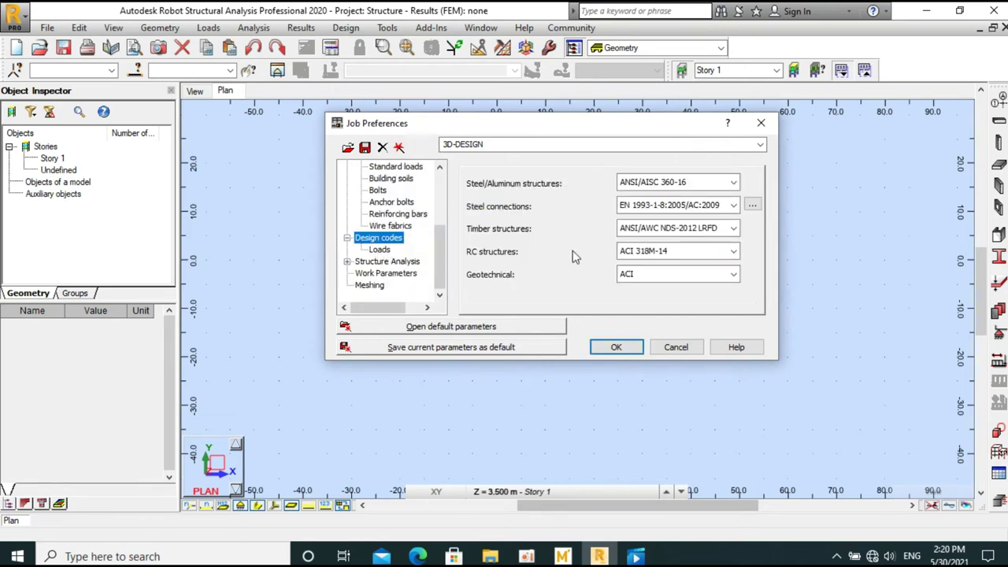
click(656, 251)
click(656, 251)
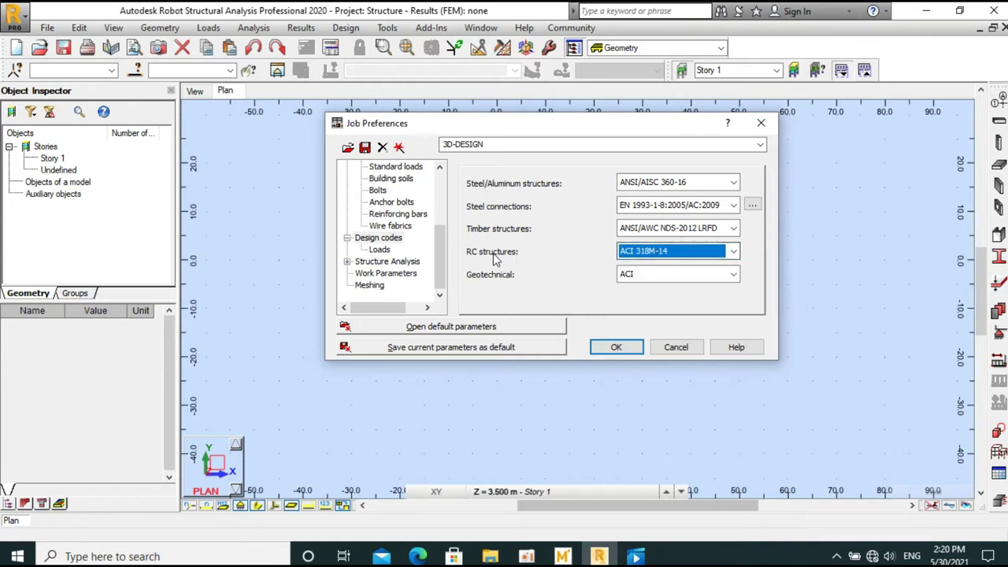
click(646, 252)
click(643, 266)
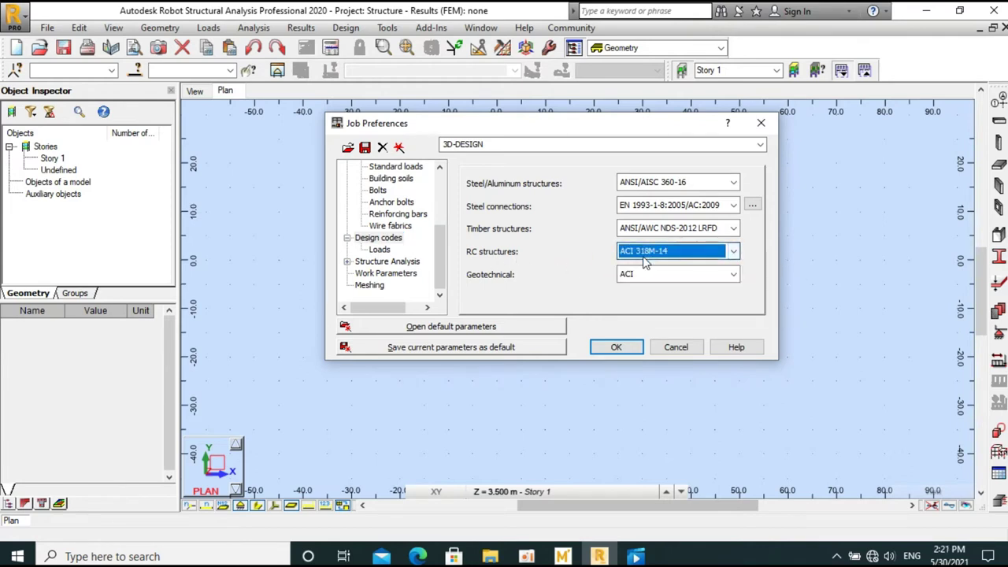
click(385, 252)
click(683, 193)
click(683, 193)
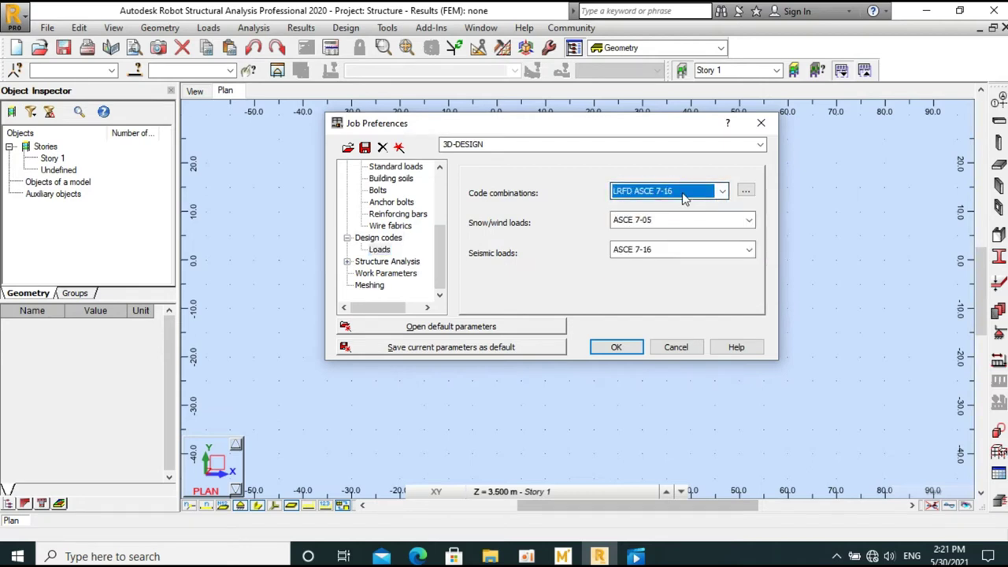
Step: Rename the preference set to DESIN BUILDING
click(504, 145)
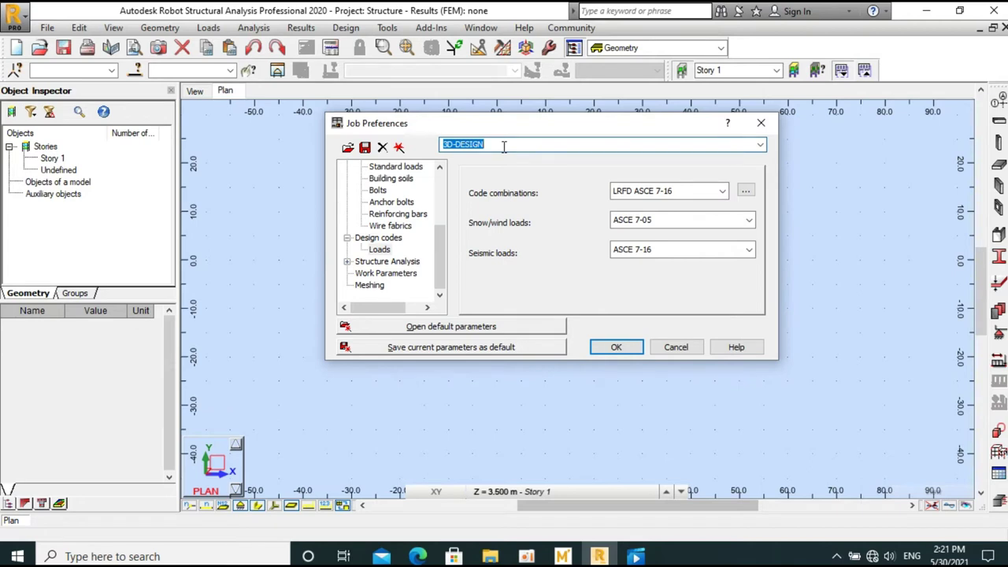
text(DIN)
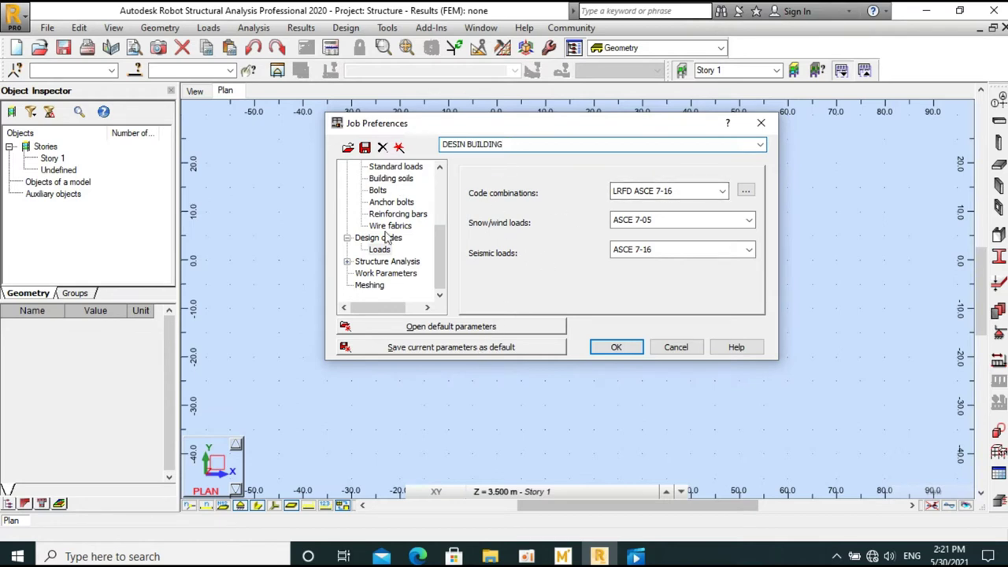
click(376, 262)
Step: Review the structure analysis work parameters and confirm CON-25MPa as the concrete
click(347, 261)
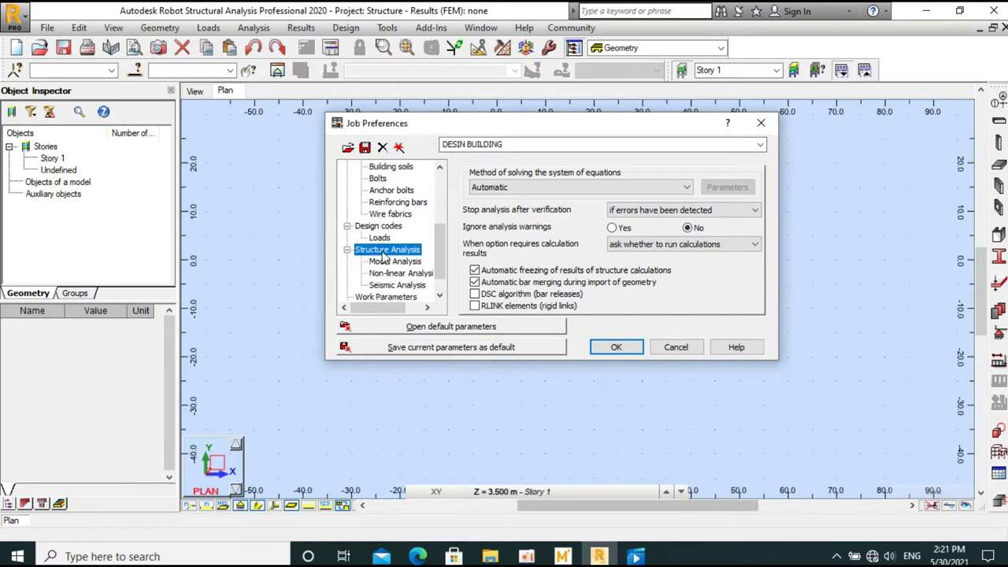
scroll(386, 264, down, 1)
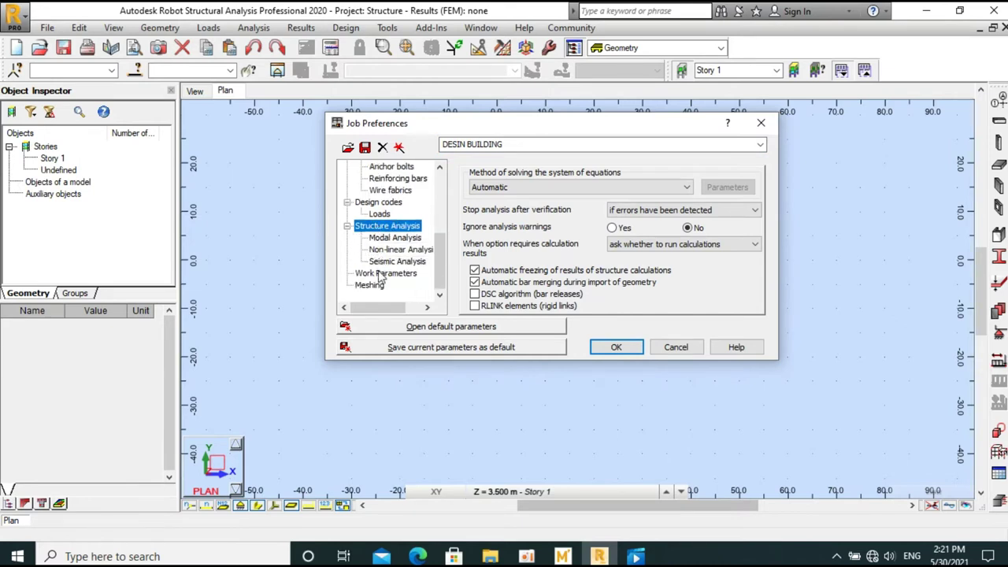
click(383, 274)
scroll(388, 233, up, 1)
scroll(384, 239, up, 1)
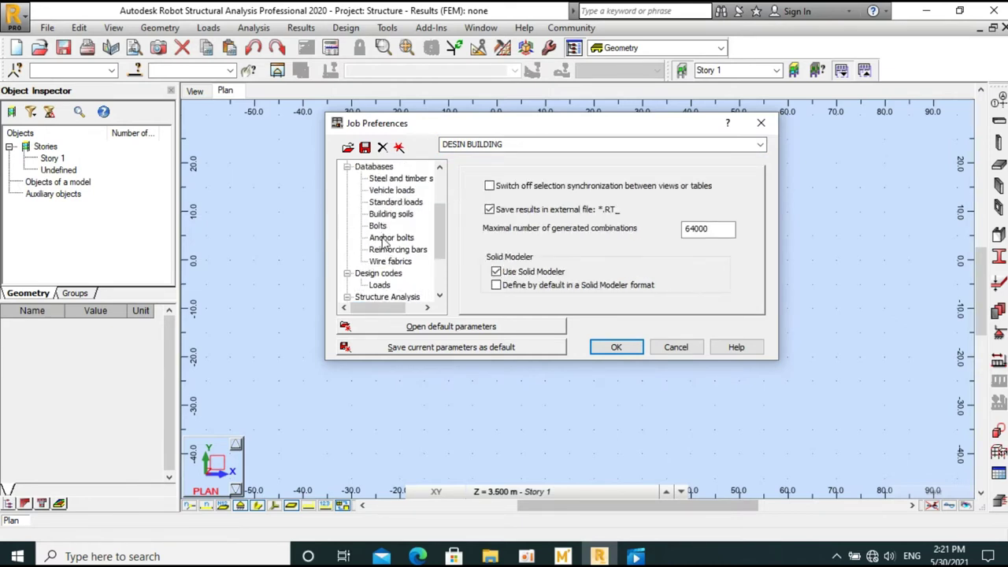
scroll(385, 236, up, 1)
scroll(389, 224, up, 1)
click(372, 227)
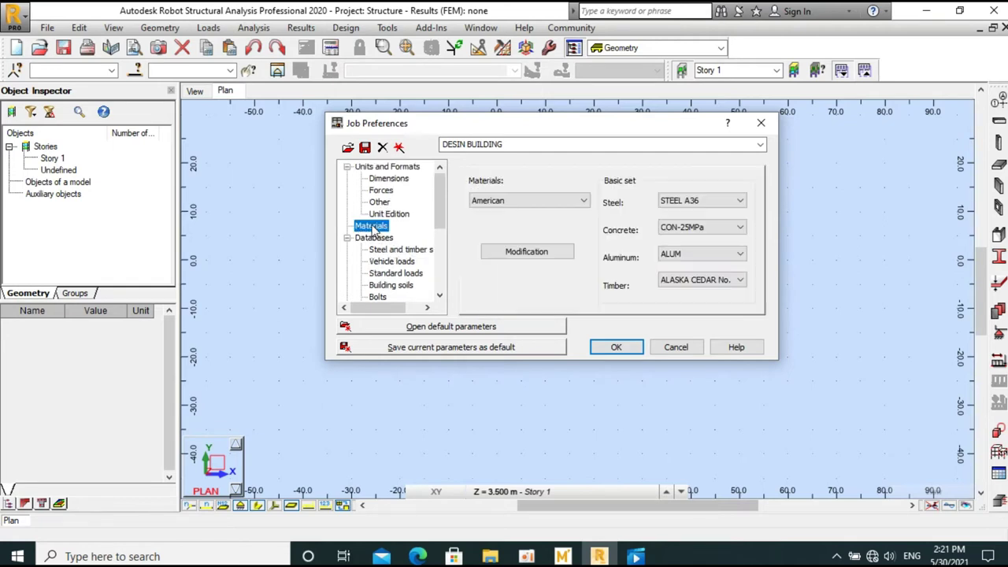
click(692, 227)
click(691, 228)
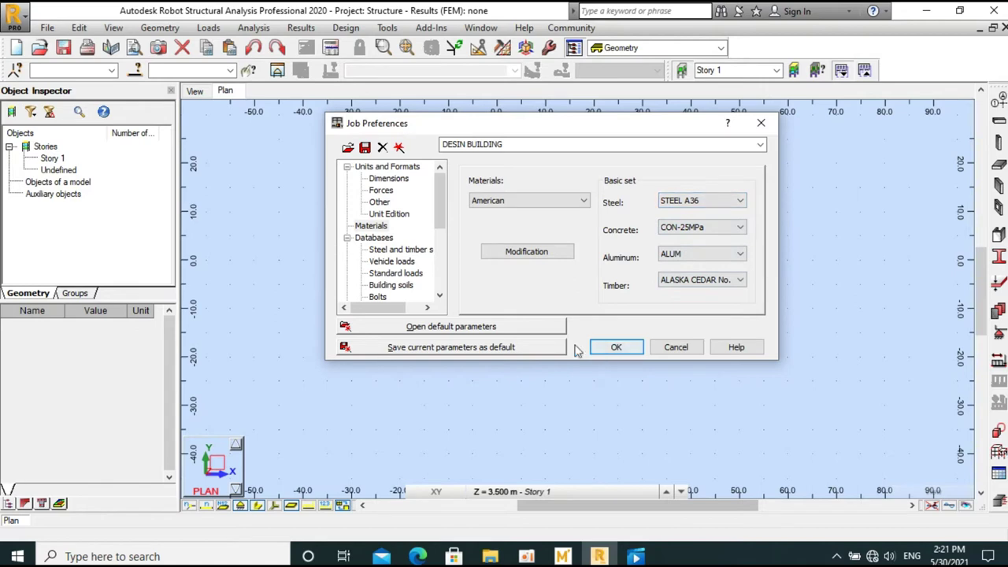
Step: Save the preferences as default, apply them, and recentre the plan view
click(499, 348)
click(567, 279)
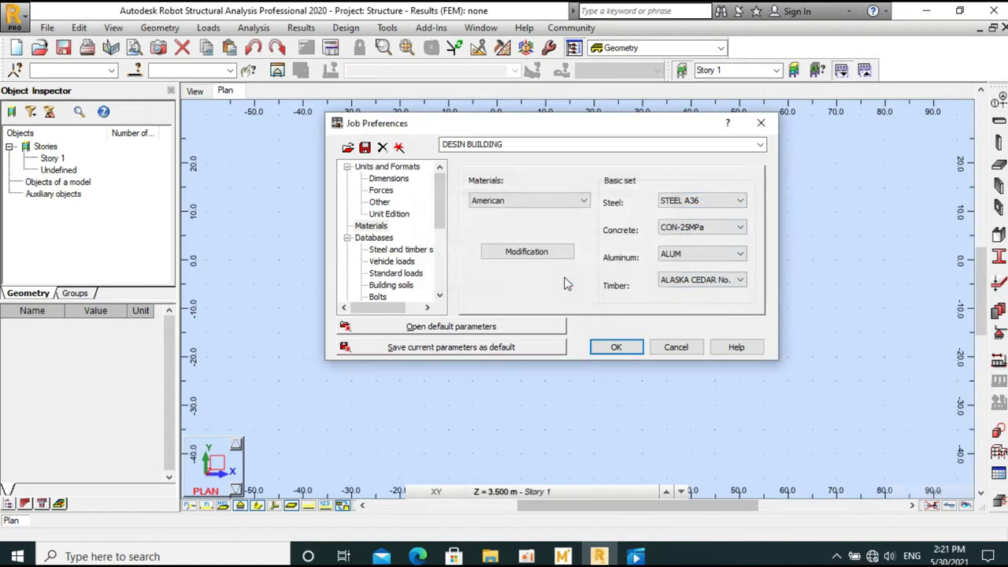
click(607, 347)
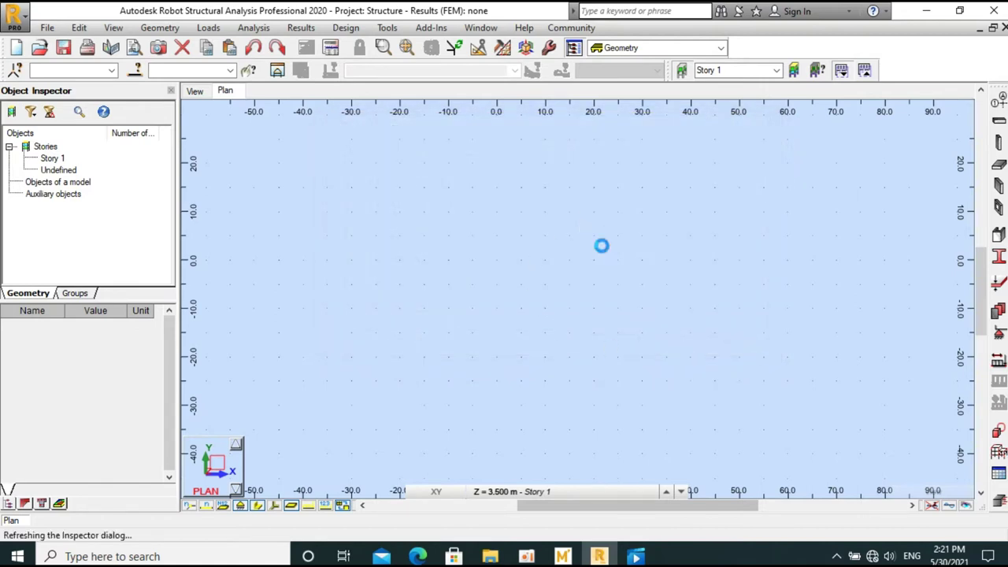
scroll(602, 245, down, 2)
scroll(624, 261, down, 1)
scroll(619, 236, down, 1)
scroll(525, 259, down, 1)
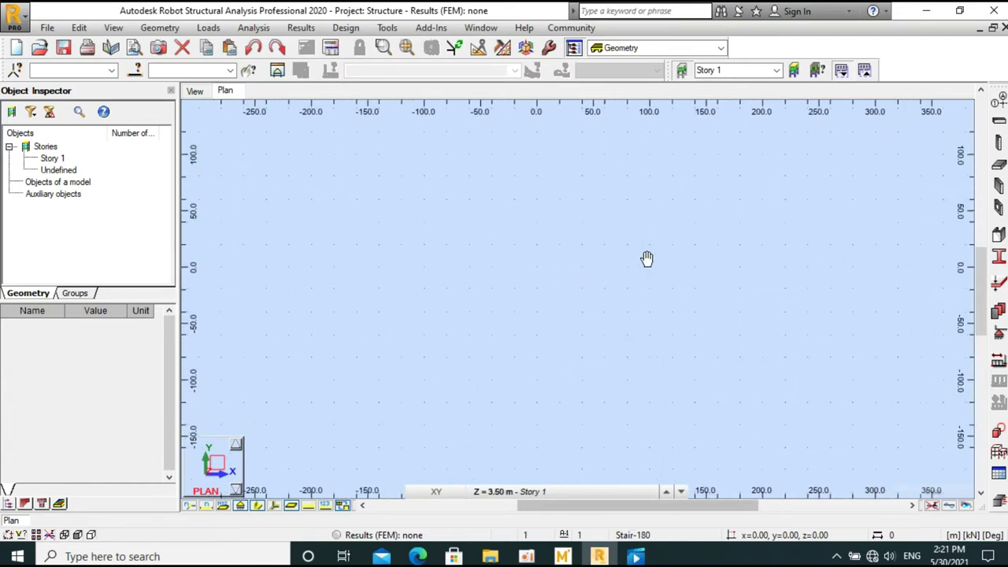
mouse_move(694, 257)
mouse_down()
mouse_move(590, 268)
mouse_move(641, 274)
mouse_up()
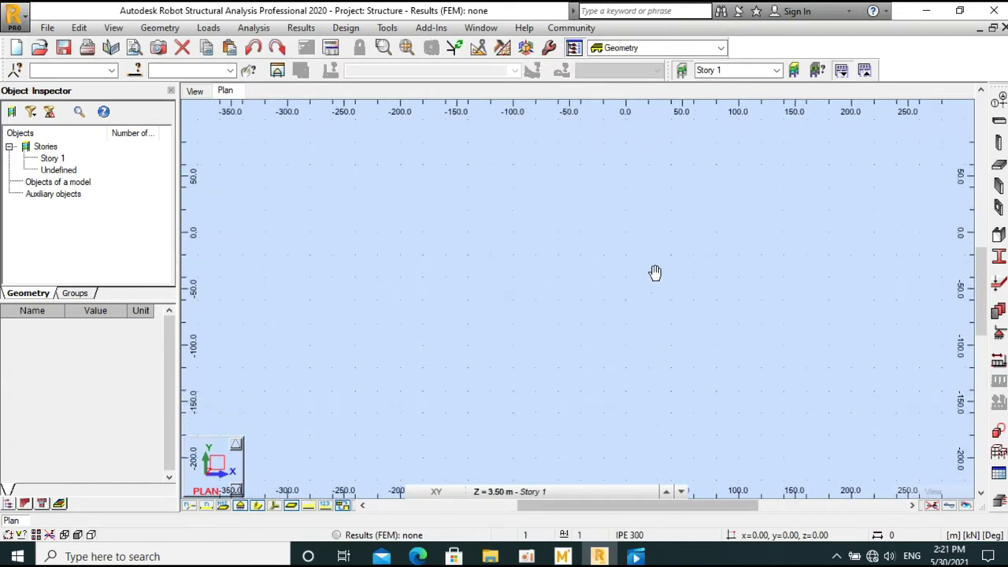
click(999, 101)
Step: Add X axes A, B, C, D: 3 repetitions at 4.5 m, lettered A B C
drag(598, 93, 687, 93)
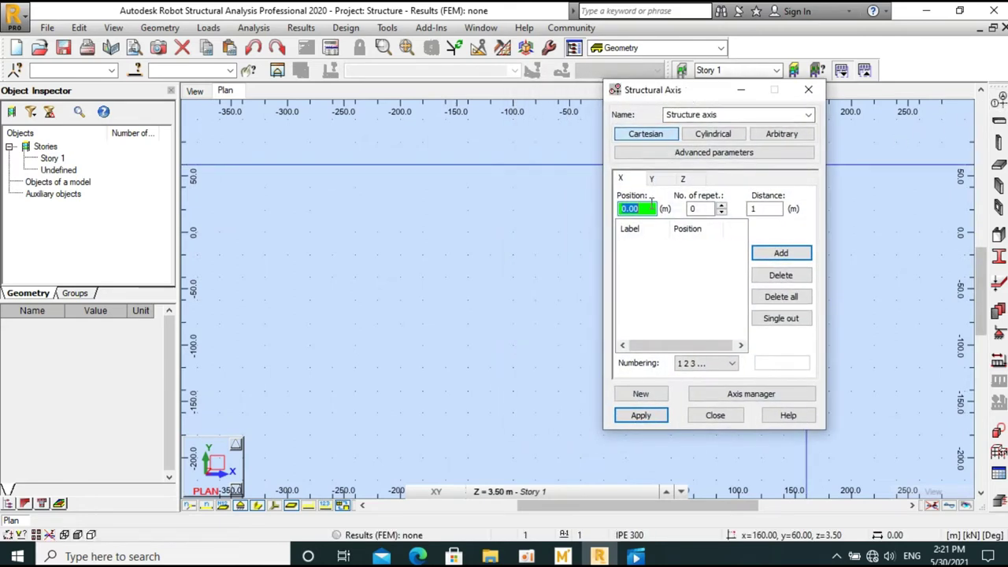
click(709, 208)
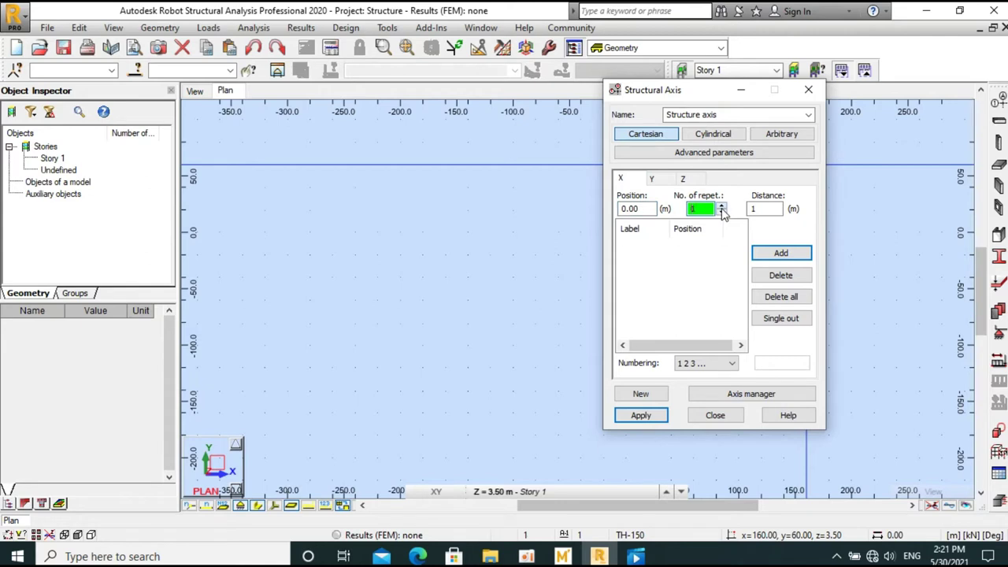
click(757, 209)
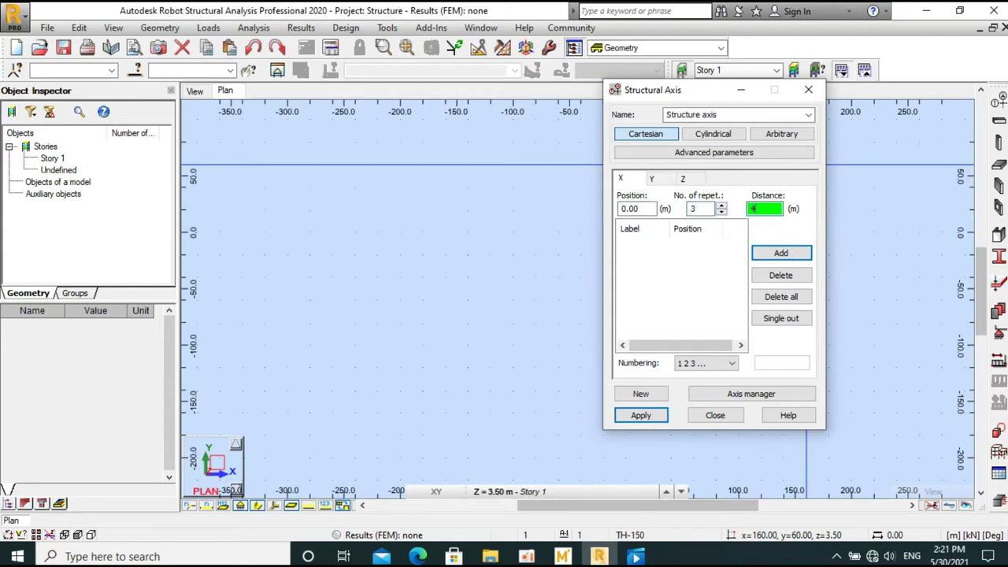
text(.5)
click(719, 363)
click(688, 384)
click(779, 253)
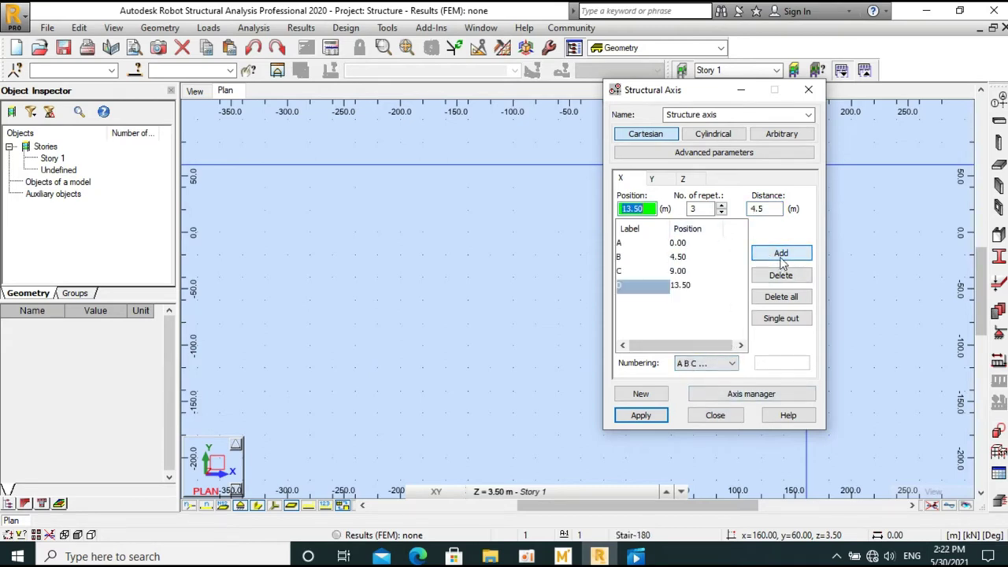
click(714, 271)
click(651, 180)
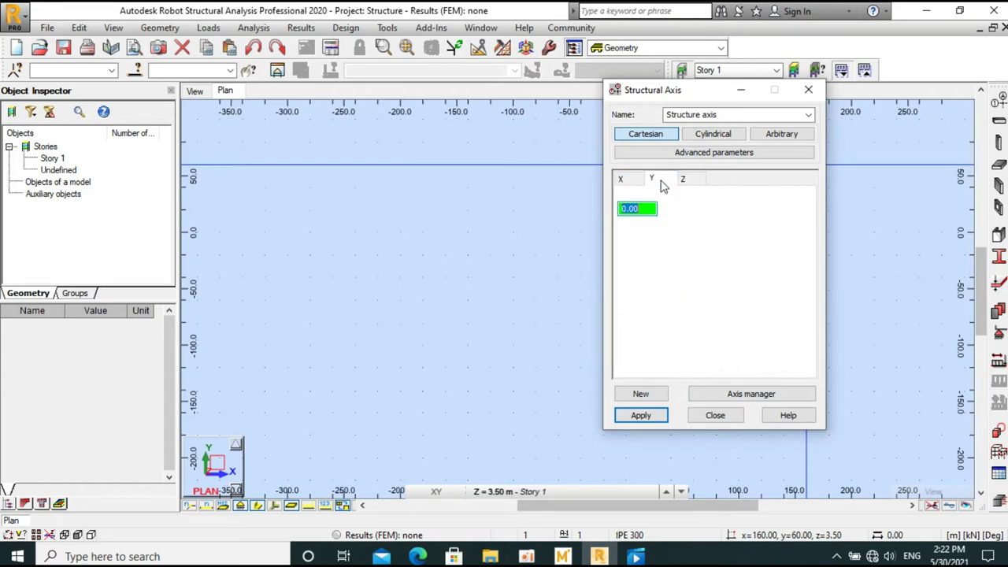
Step: Add Y axes 1–6 with 5 repetitions at 5.5 m, ending at 27.50 m
click(721, 205)
click(721, 206)
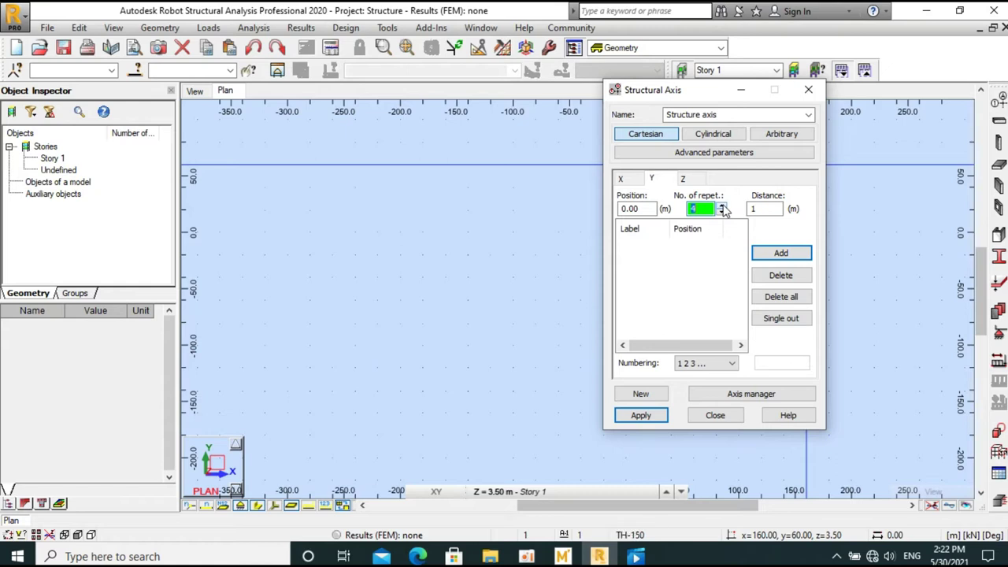
click(768, 207)
text(5.)
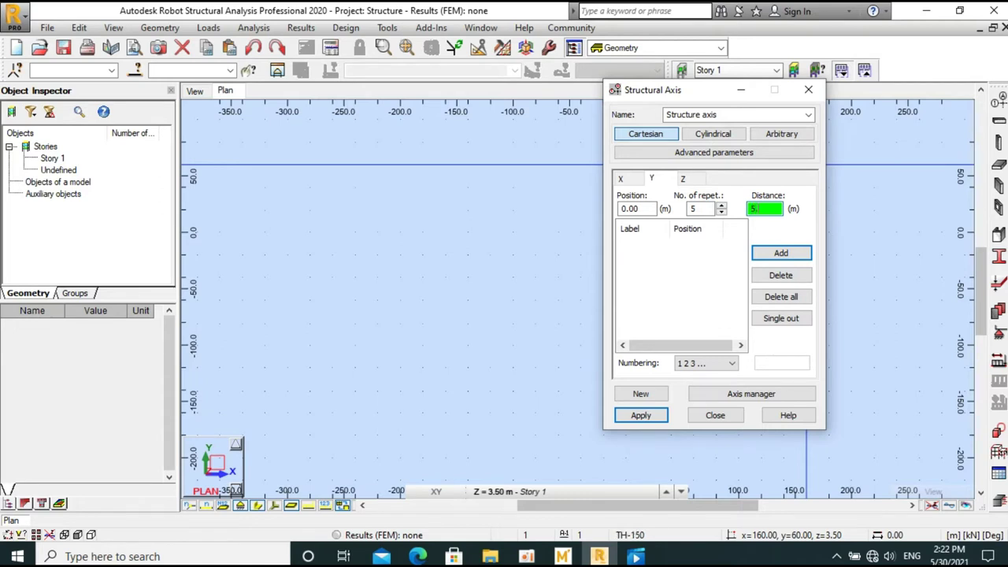
text(5)
click(760, 255)
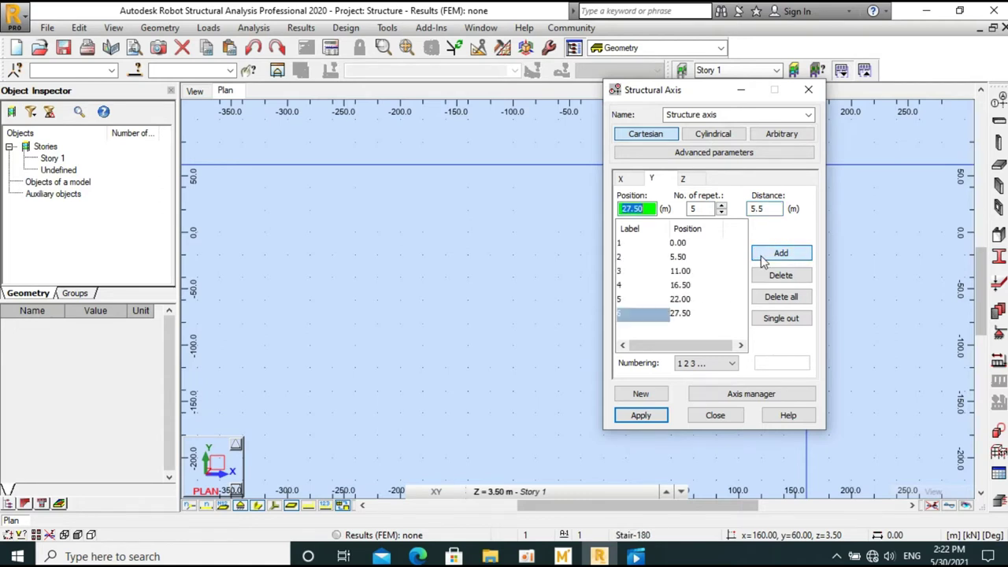
click(681, 299)
click(677, 257)
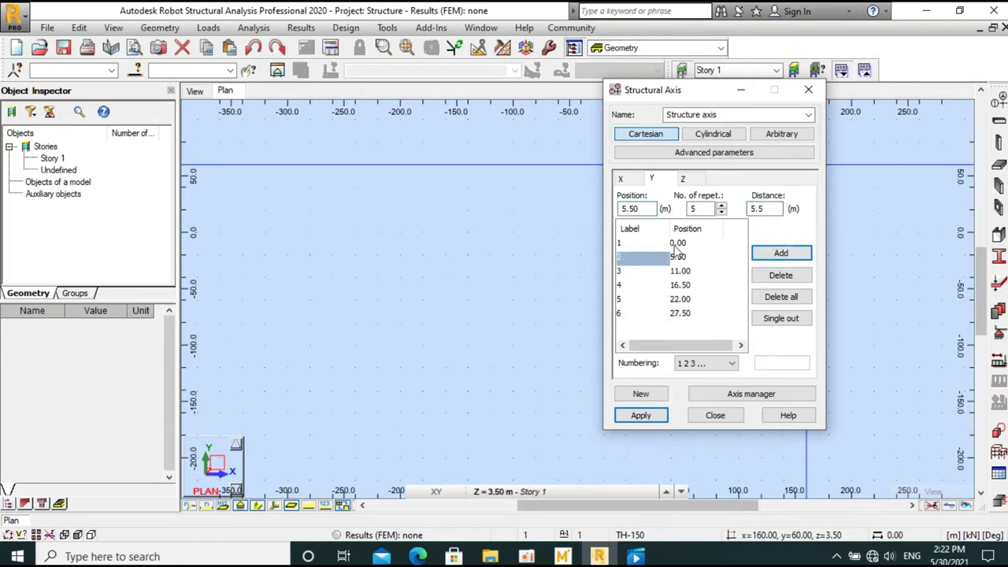
click(695, 179)
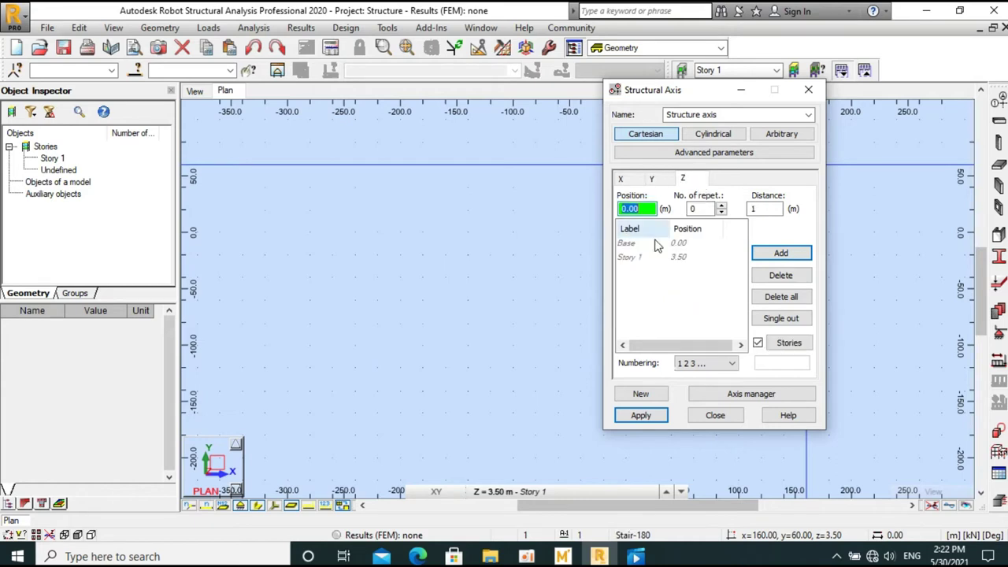
Step: Untick Stories and add Z levels from 0.00 to 14.00 m at 3.5 m spacing
click(721, 207)
key(Tab)
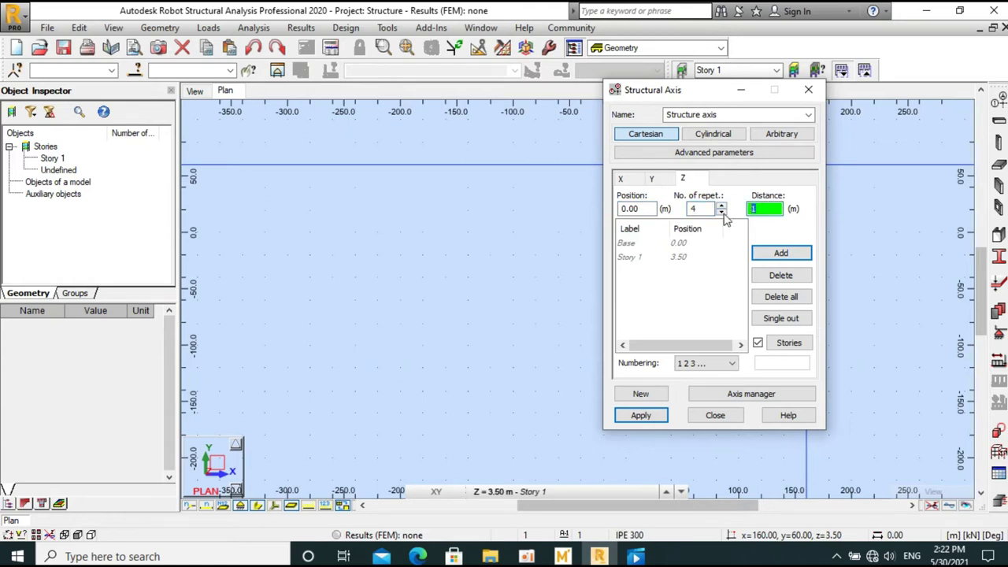
click(757, 343)
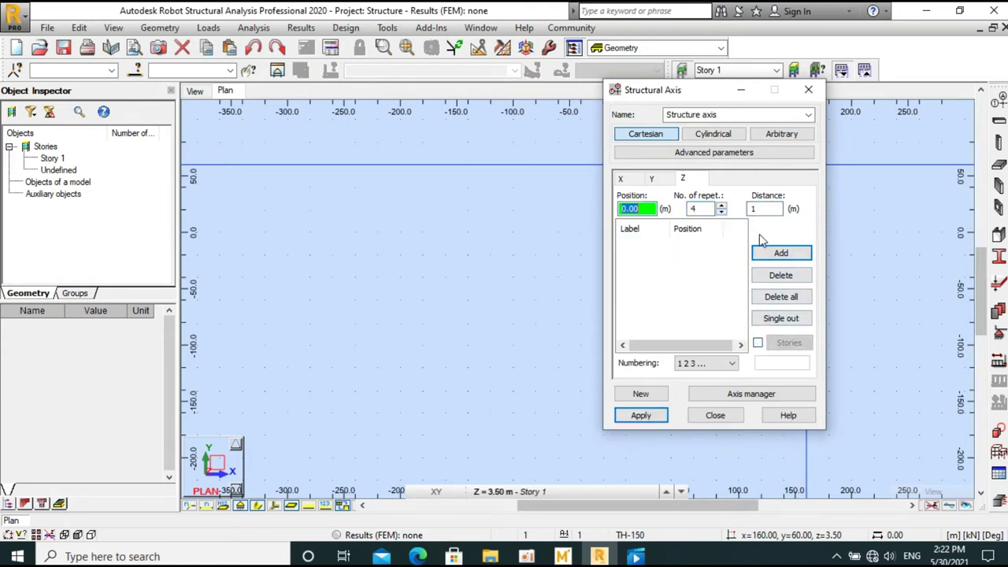
click(768, 209)
text(3.5)
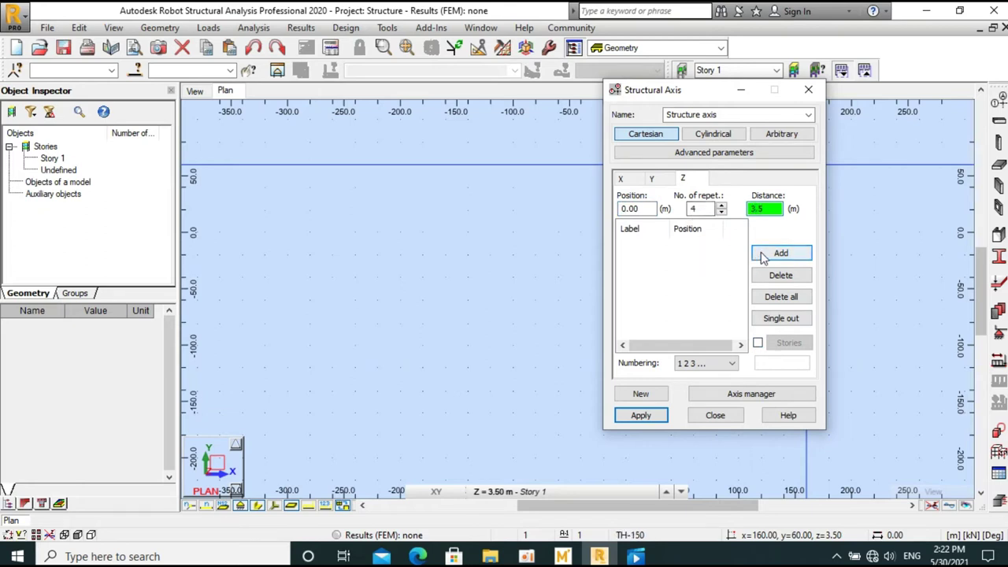
click(756, 256)
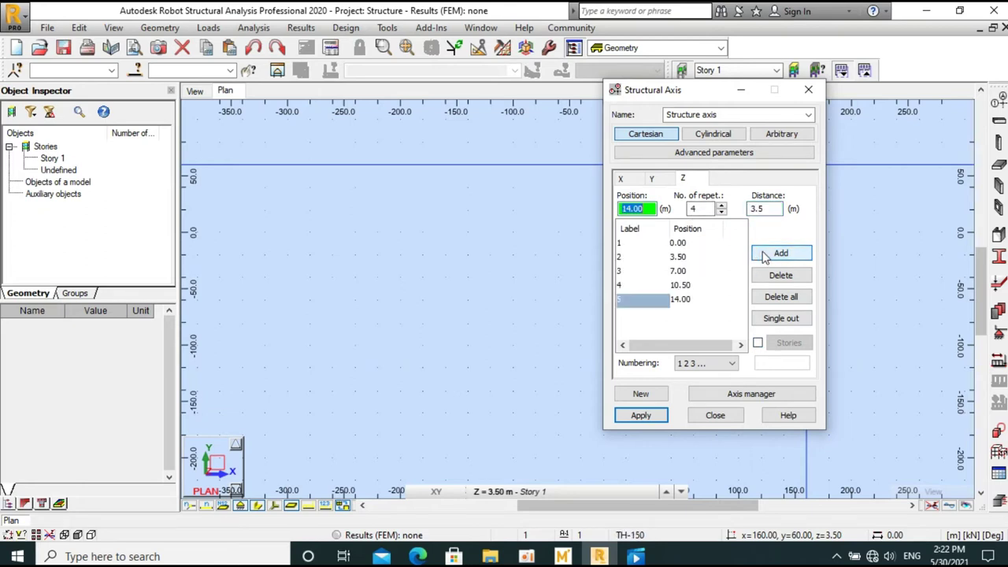
Step: Add a Z level at -0.90 m and set Z numbering to Value
click(634, 244)
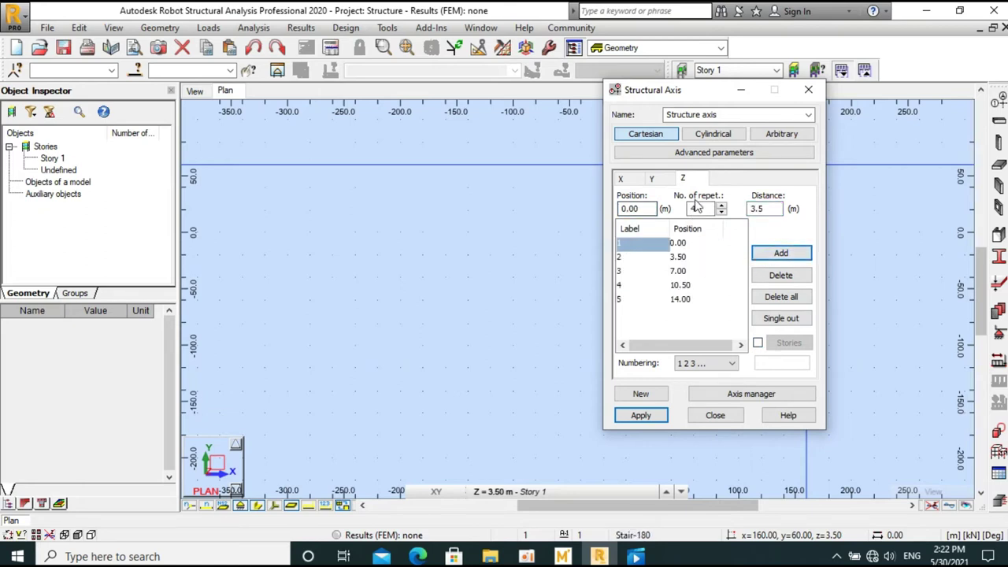
click(757, 209)
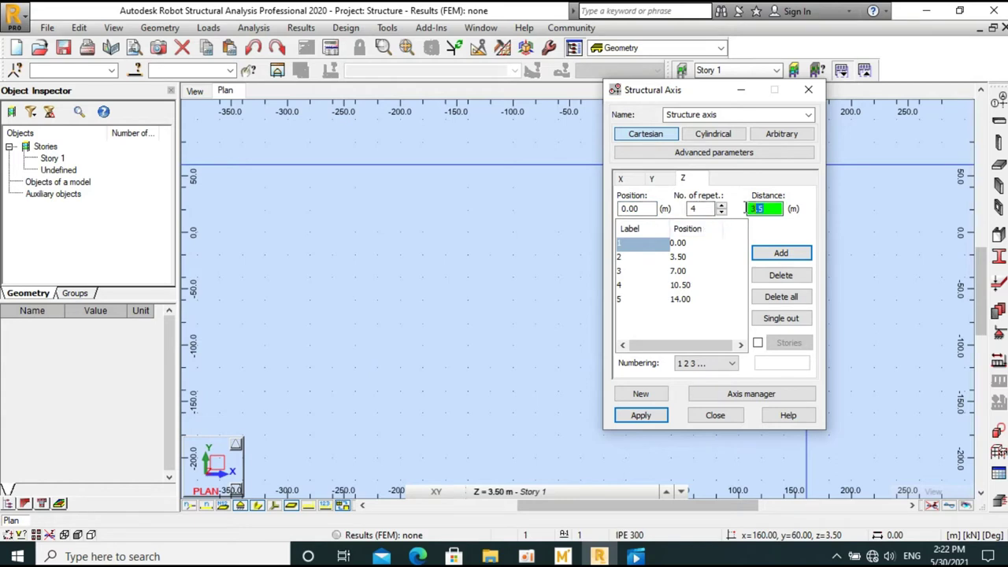
double_click(703, 209)
text(1)
key(Tab)
text(4)
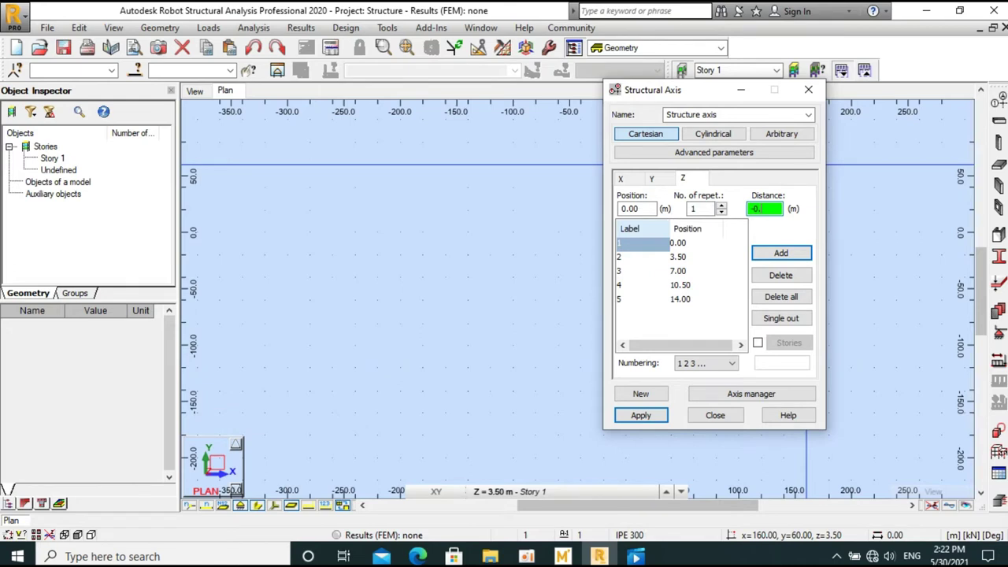
text(9)
click(749, 254)
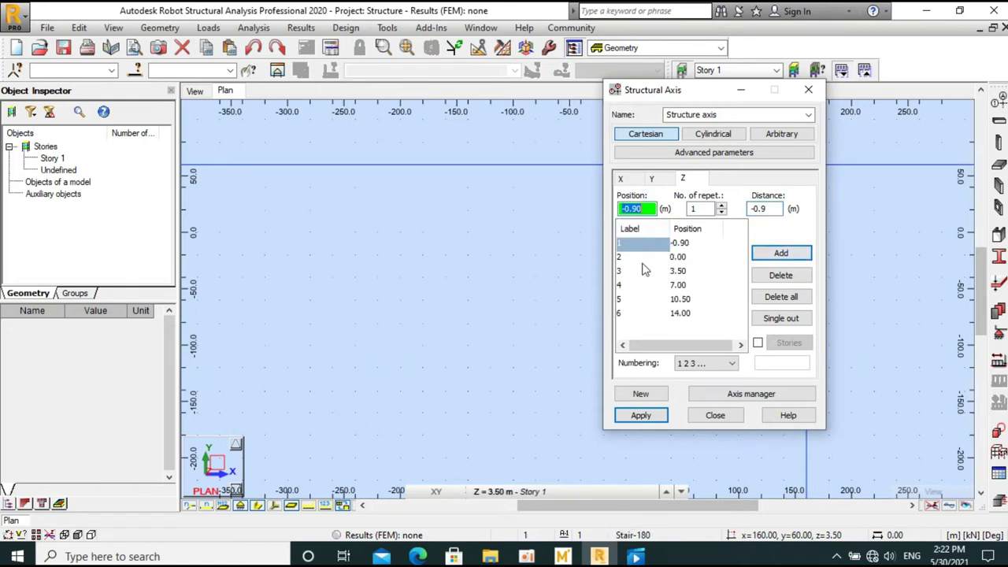
click(712, 371)
click(691, 397)
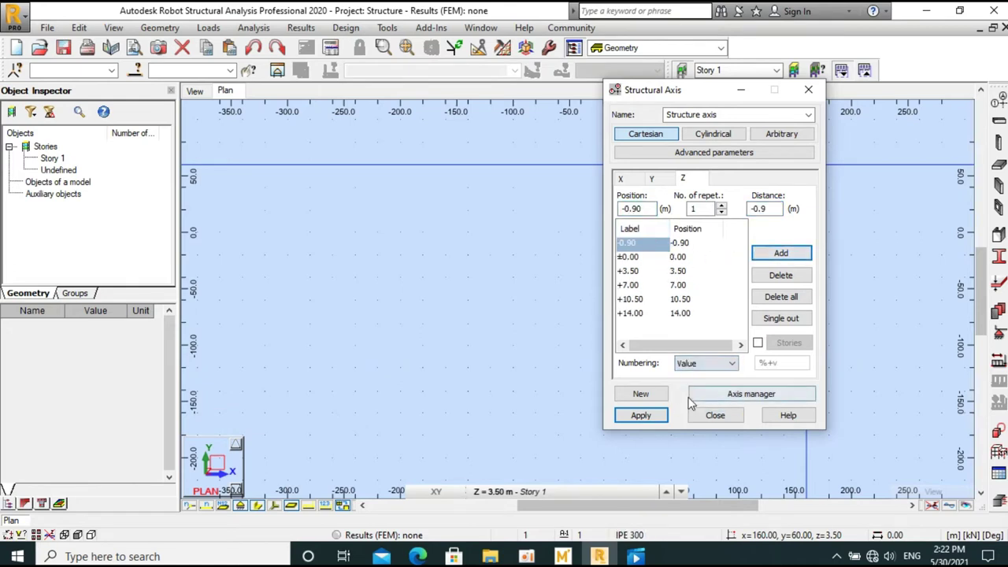
Step: Apply the A–D / 1–6 / elevation grid to the model and close the Structural Axis dialog
click(643, 415)
click(651, 179)
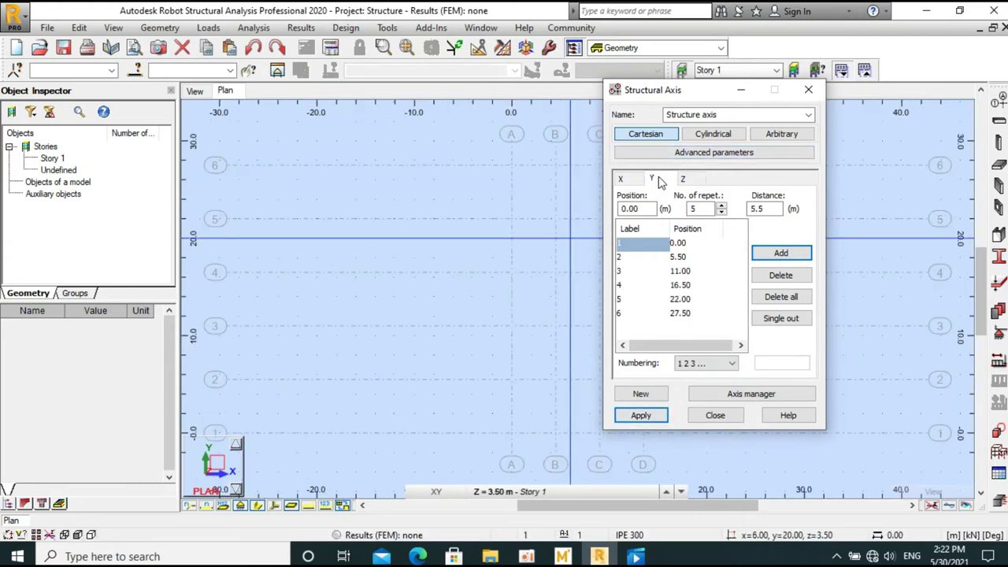
click(621, 178)
click(633, 270)
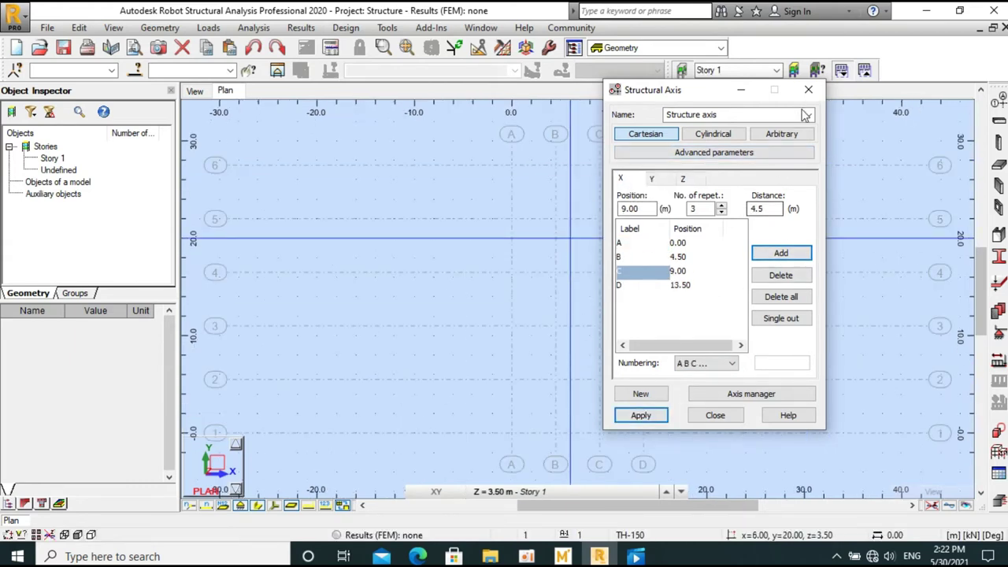
click(647, 417)
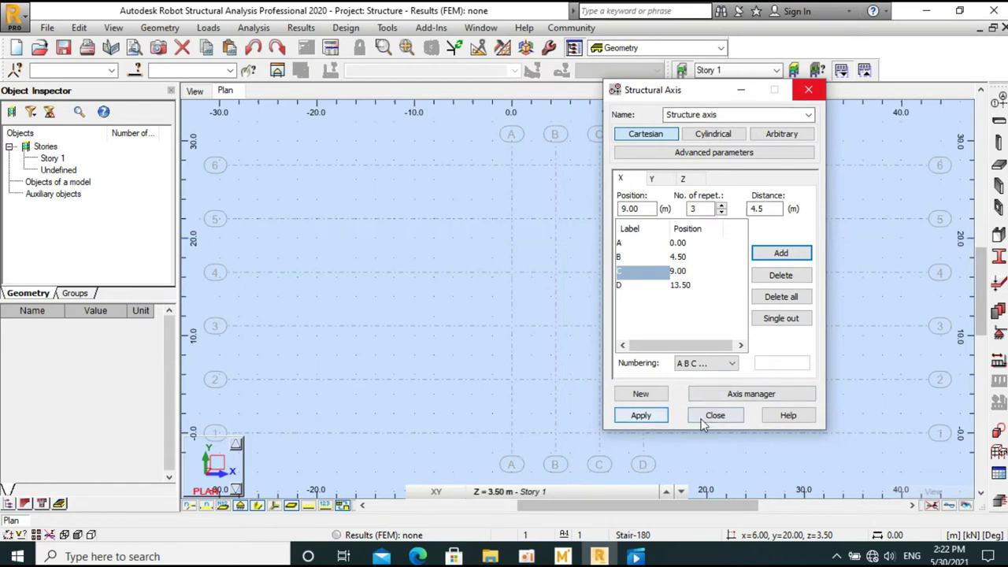
click(700, 417)
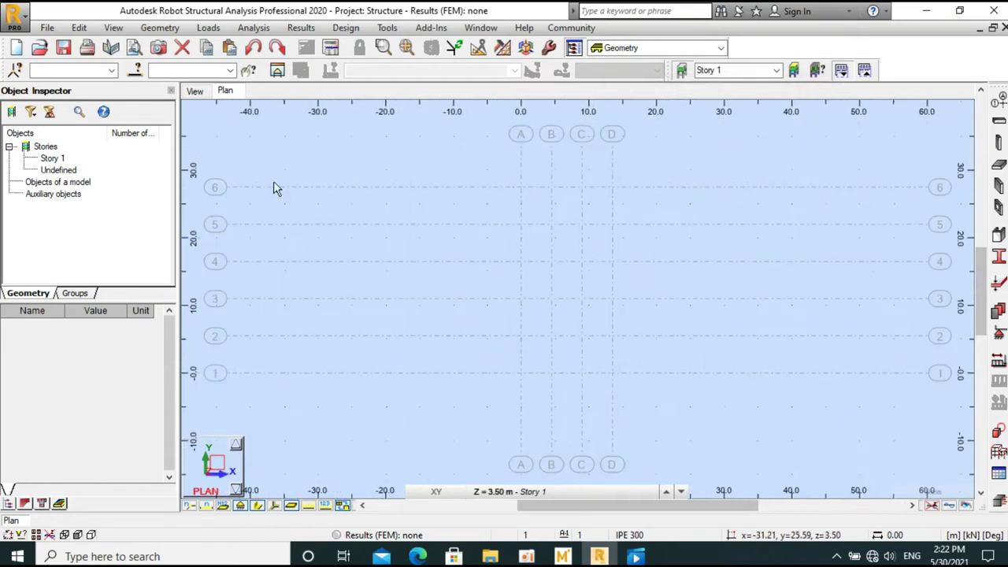
click(200, 91)
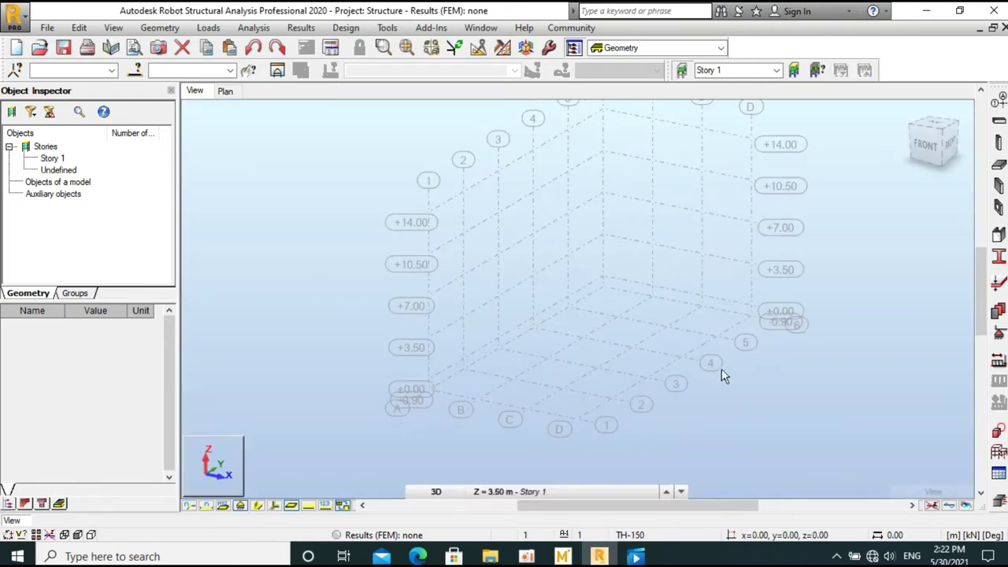
scroll(721, 378, up, 2)
scroll(732, 337, down, 2)
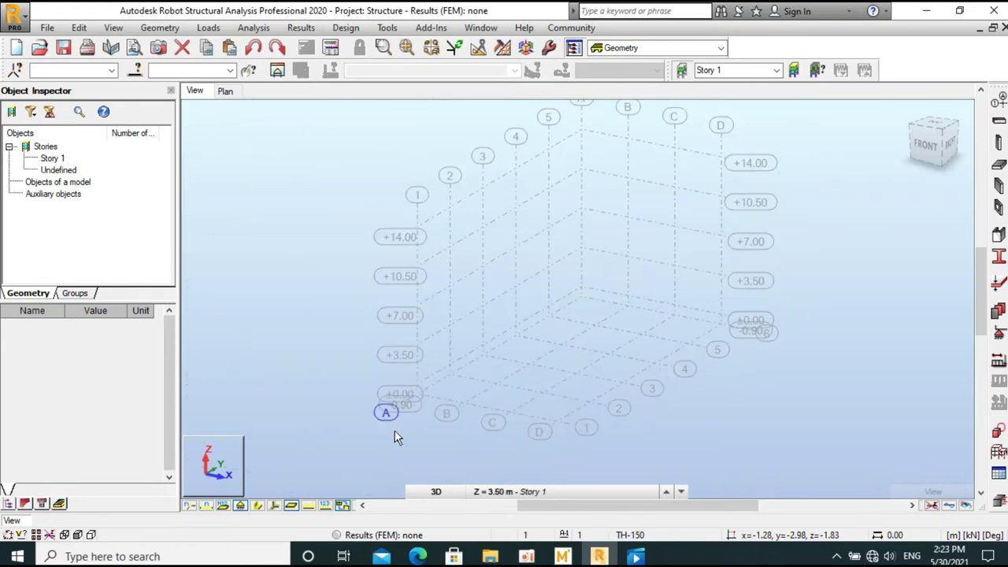
scroll(600, 322, down, 1)
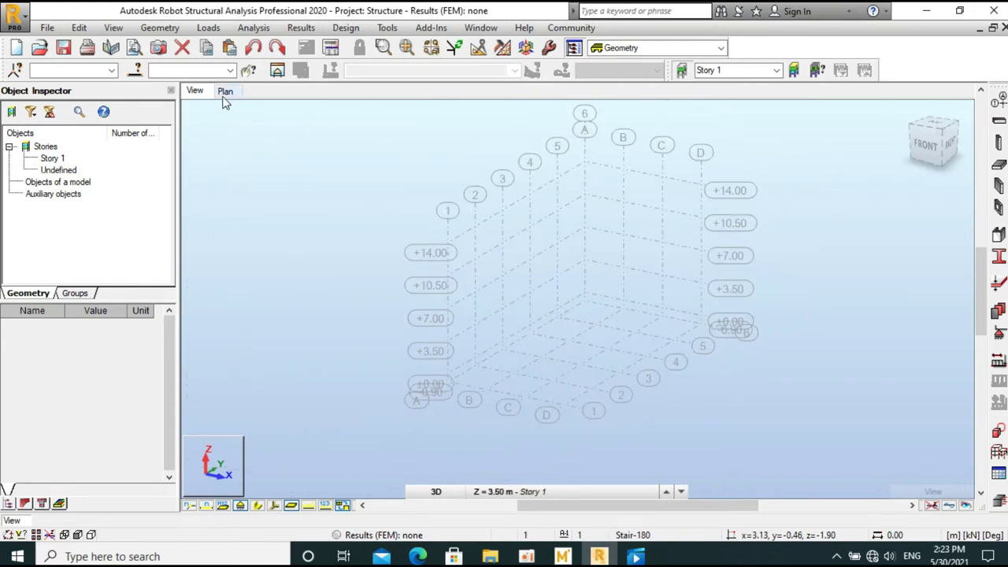
click(224, 90)
click(496, 491)
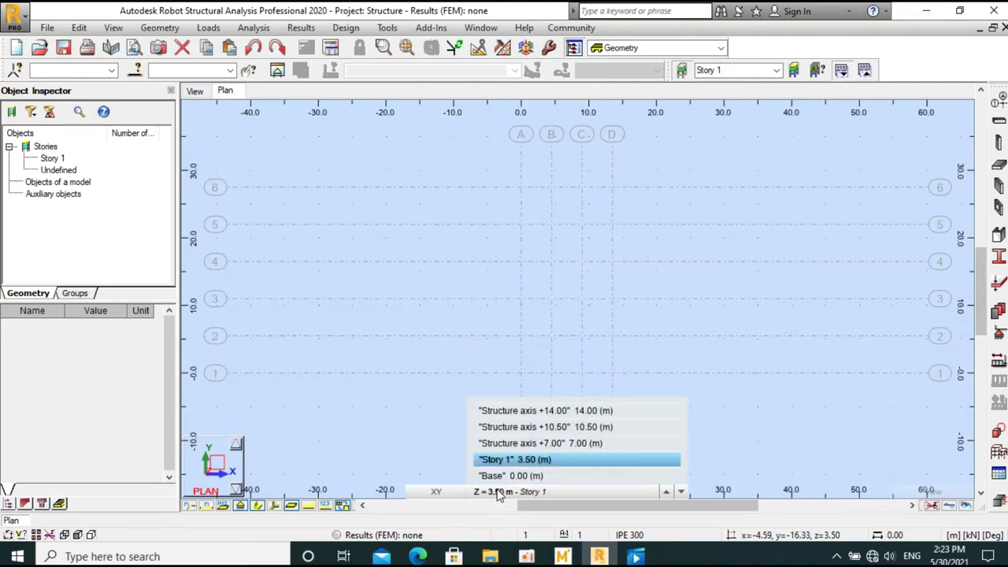
Step: Delete Story 1 in the Stories dialog and apply the change
click(465, 411)
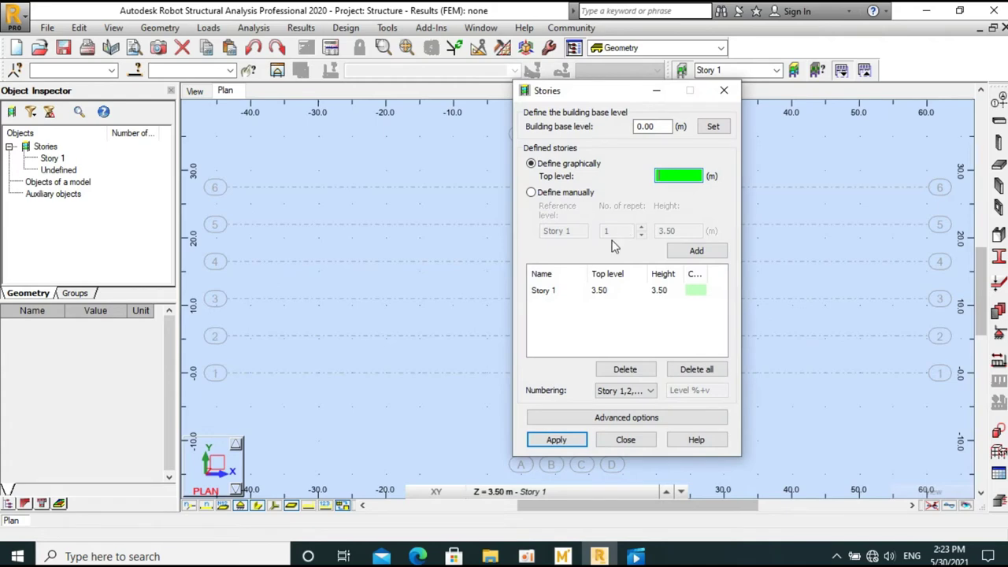
click(595, 293)
click(696, 369)
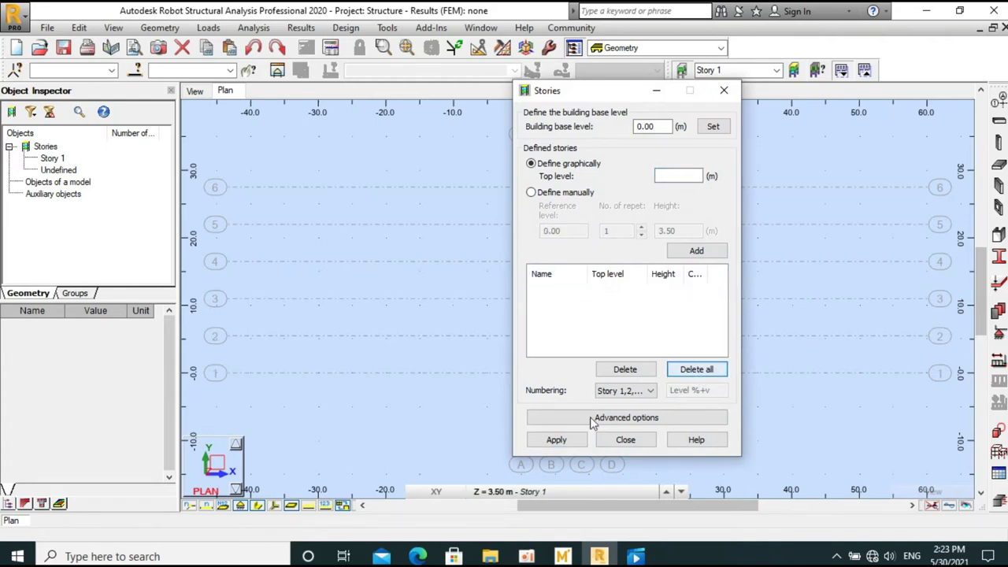
click(555, 440)
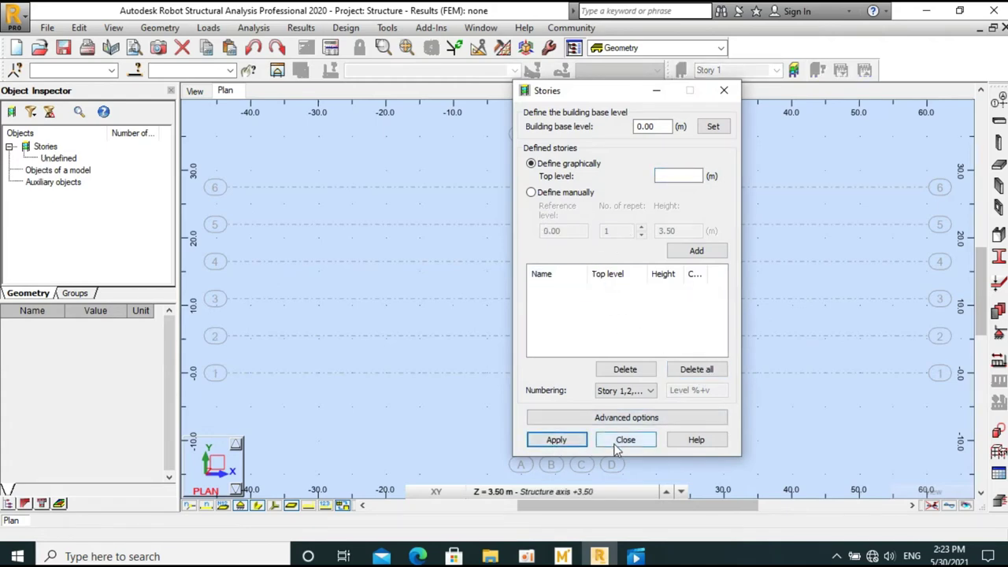
click(622, 439)
Step: Show the plan view at the Base level, 0.00 m
click(533, 492)
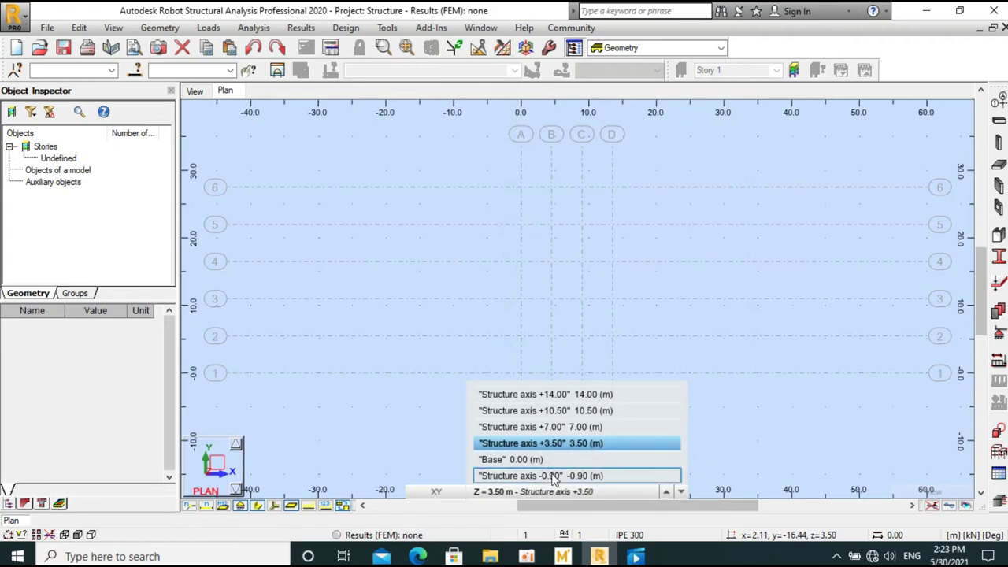
click(536, 462)
middle_drag(546, 259, 464, 256)
scroll(602, 248, down, 1)
scroll(598, 256, down, 1)
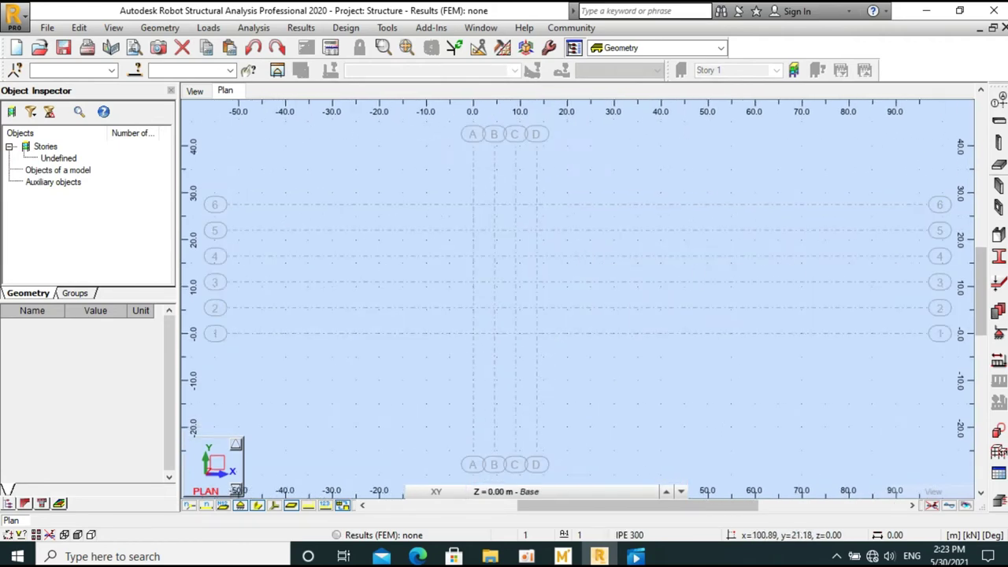
click(1000, 132)
drag(823, 93, 580, 99)
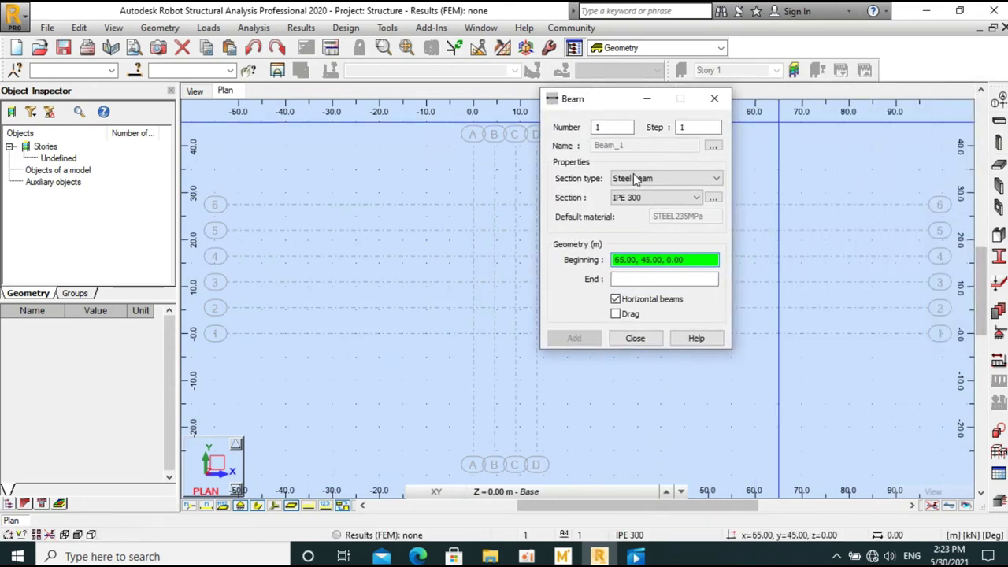
click(628, 178)
click(655, 201)
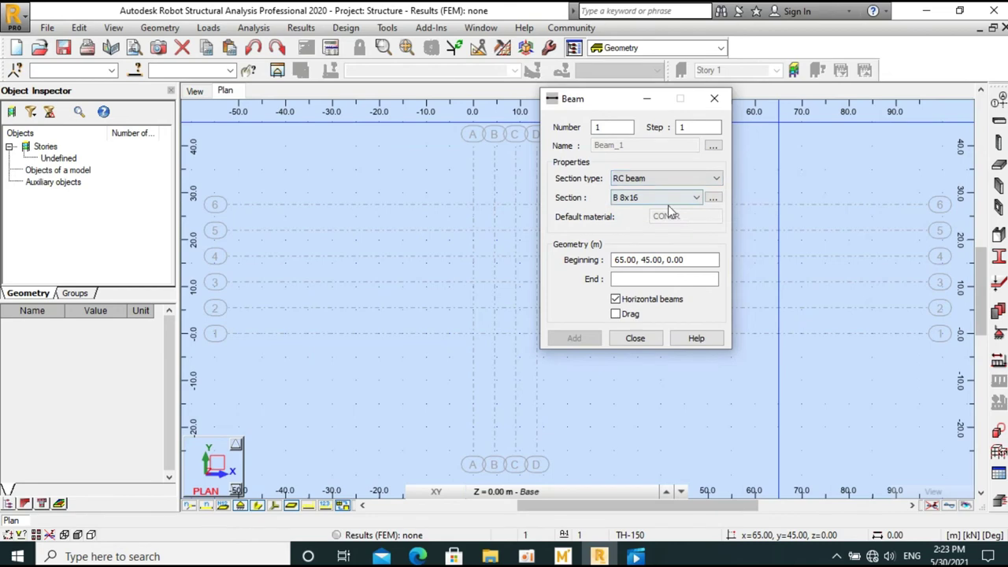
click(713, 197)
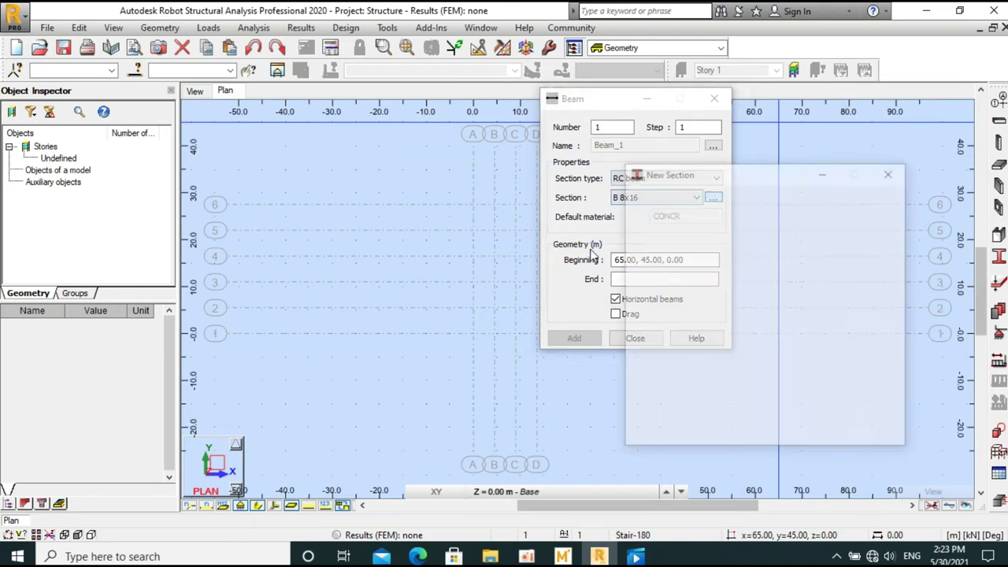
click(890, 173)
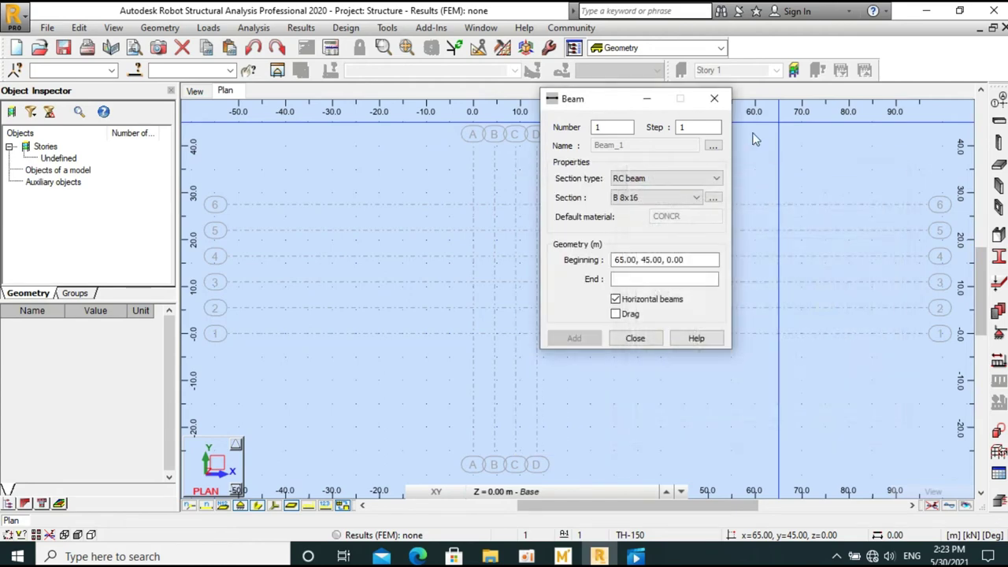
click(714, 100)
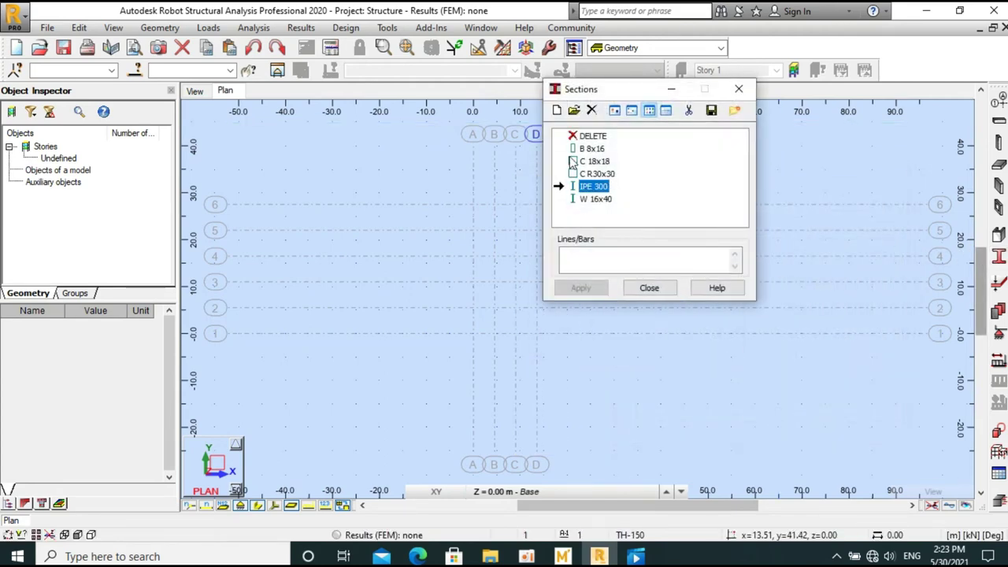
Step: Delete the B 8x16 and C 18x18 sections
click(589, 149)
click(622, 208)
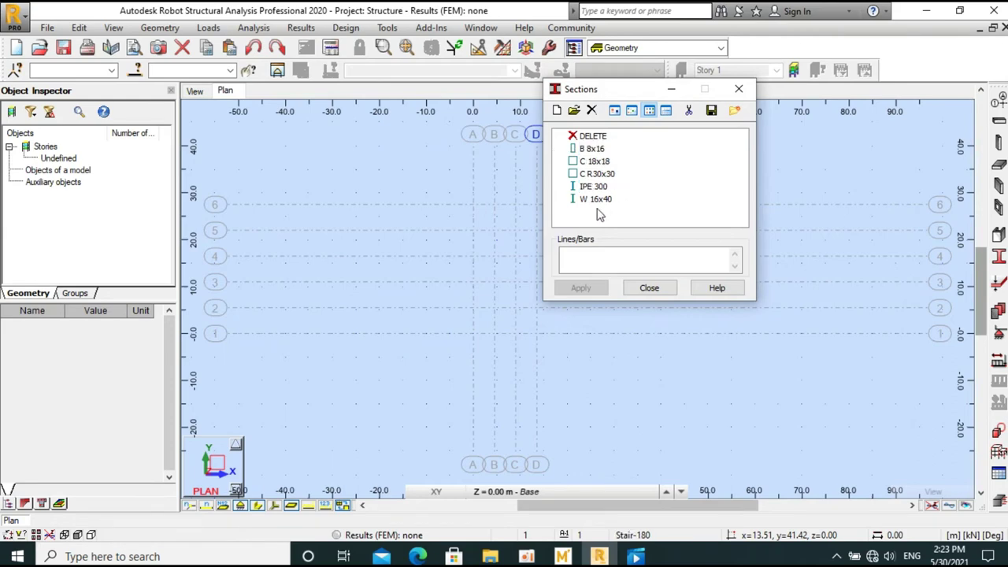
click(592, 149)
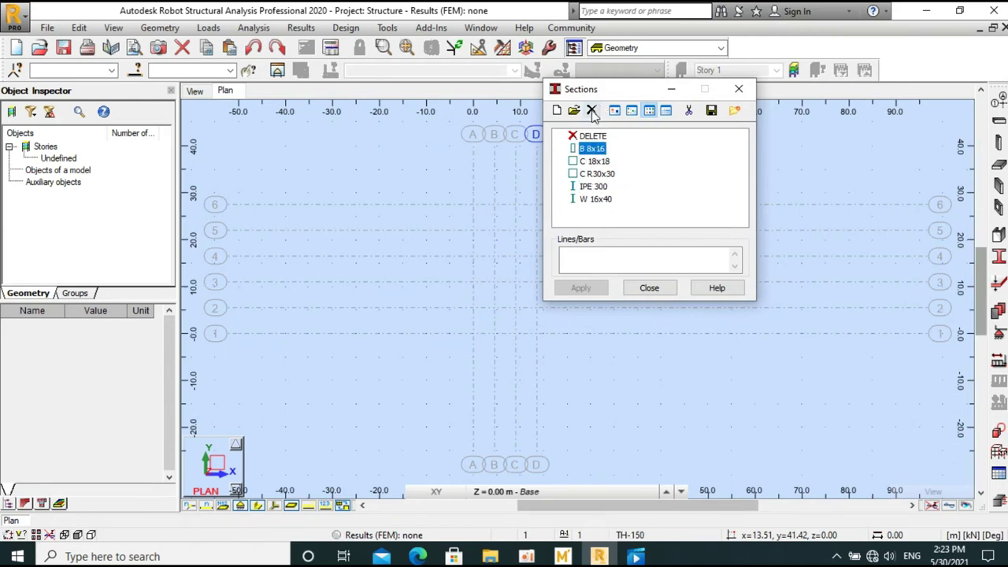
click(592, 110)
click(667, 229)
click(591, 149)
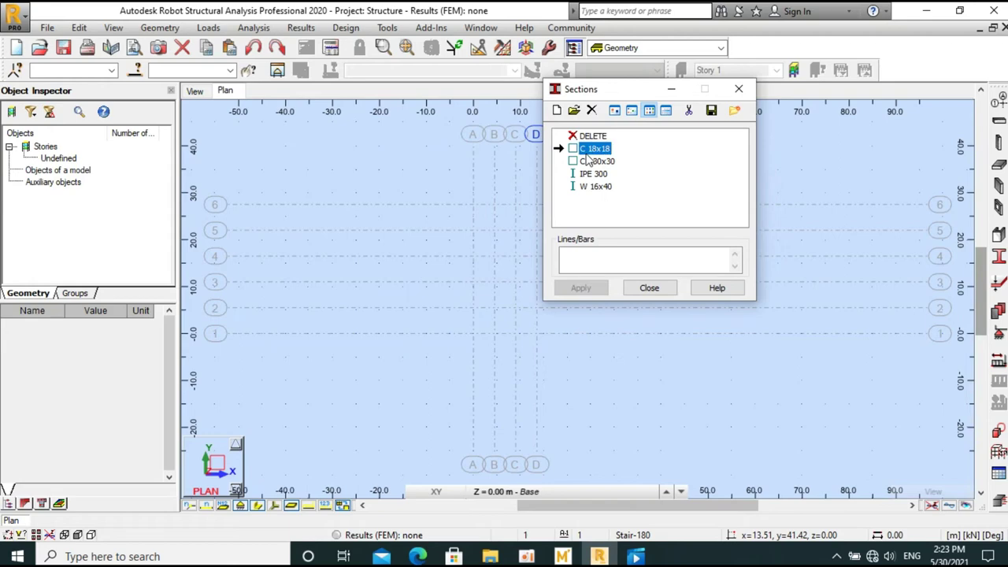
click(592, 110)
key(Return)
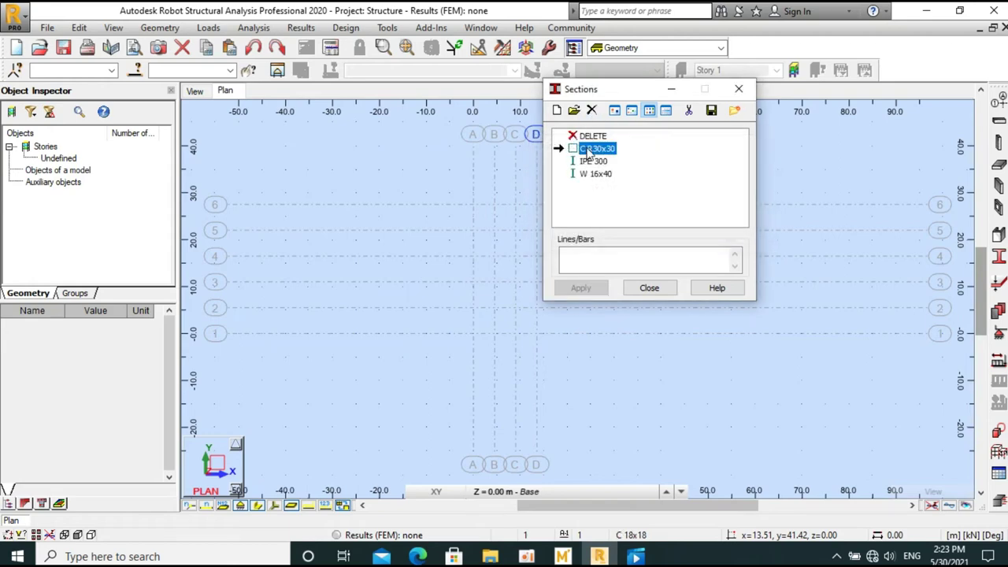
Step: Delete the remaining C R30x30, W 16x40 and IPE 300 sections
click(591, 111)
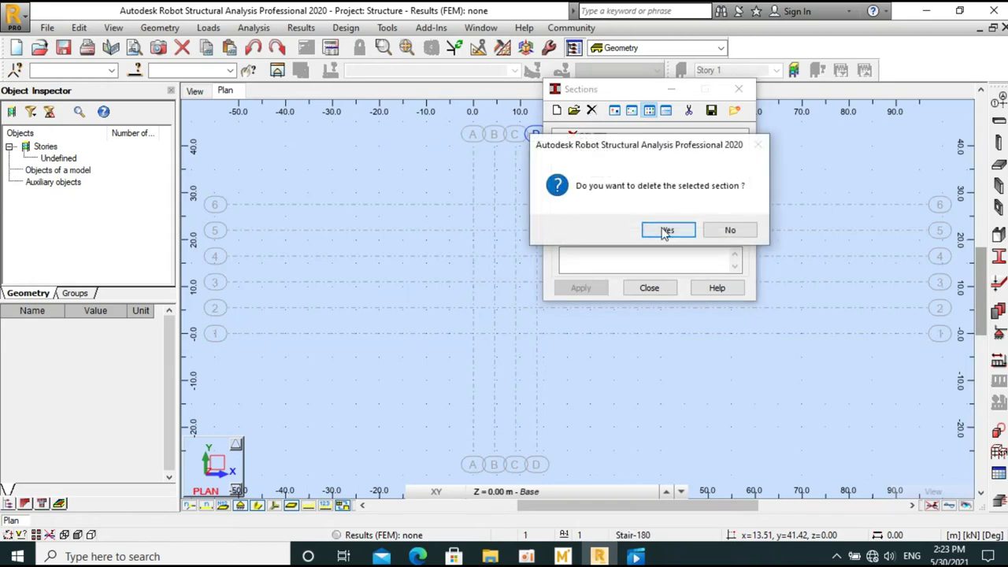
click(666, 229)
click(594, 161)
click(592, 110)
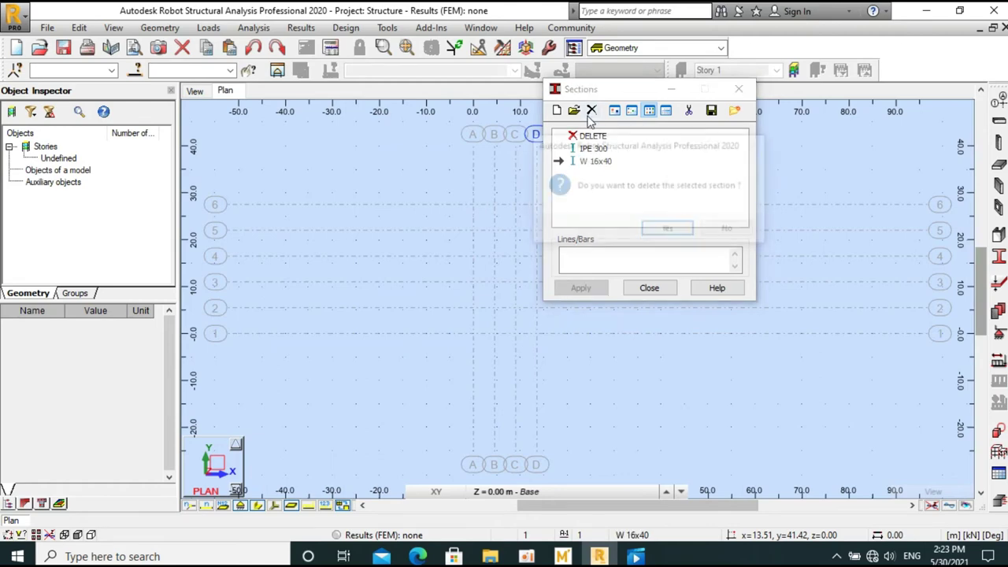
click(666, 229)
click(582, 154)
click(591, 110)
click(666, 228)
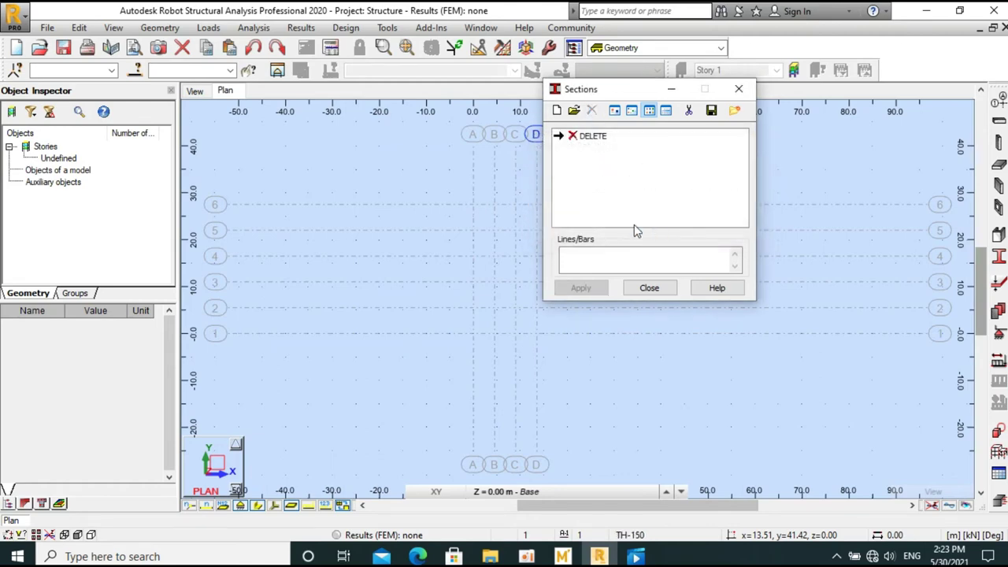
click(556, 112)
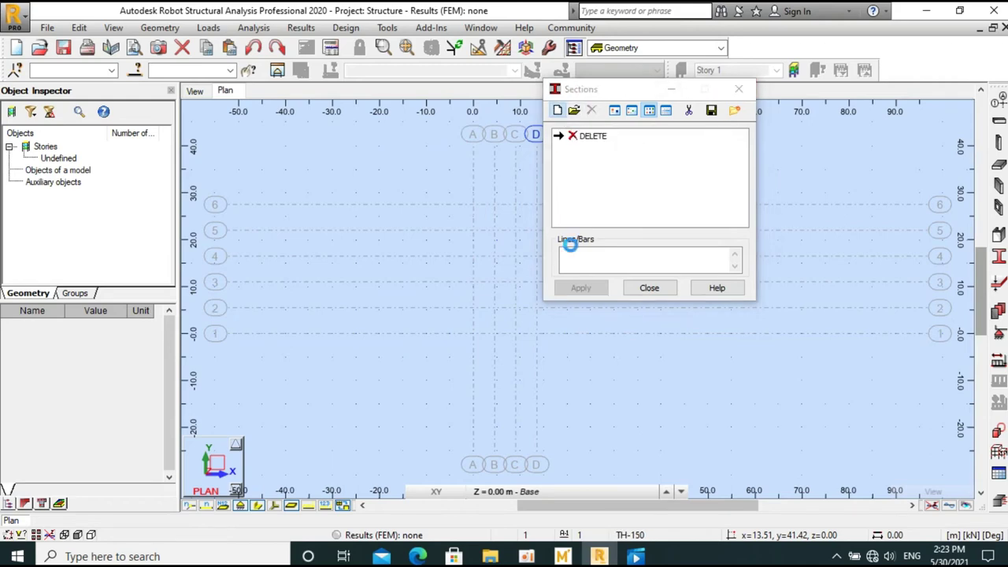
Step: Set the new section type to RC beam, colored green
click(591, 156)
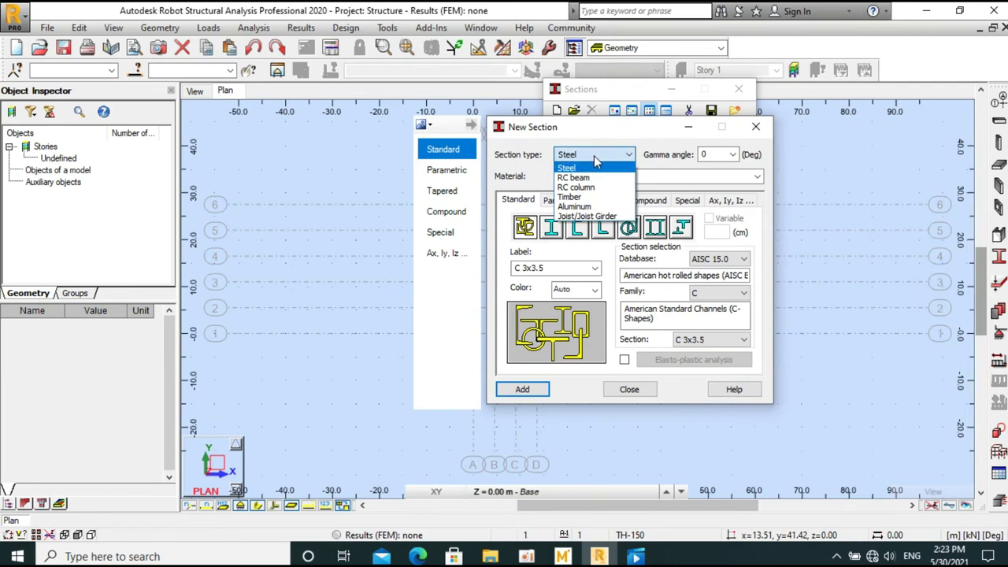
click(580, 175)
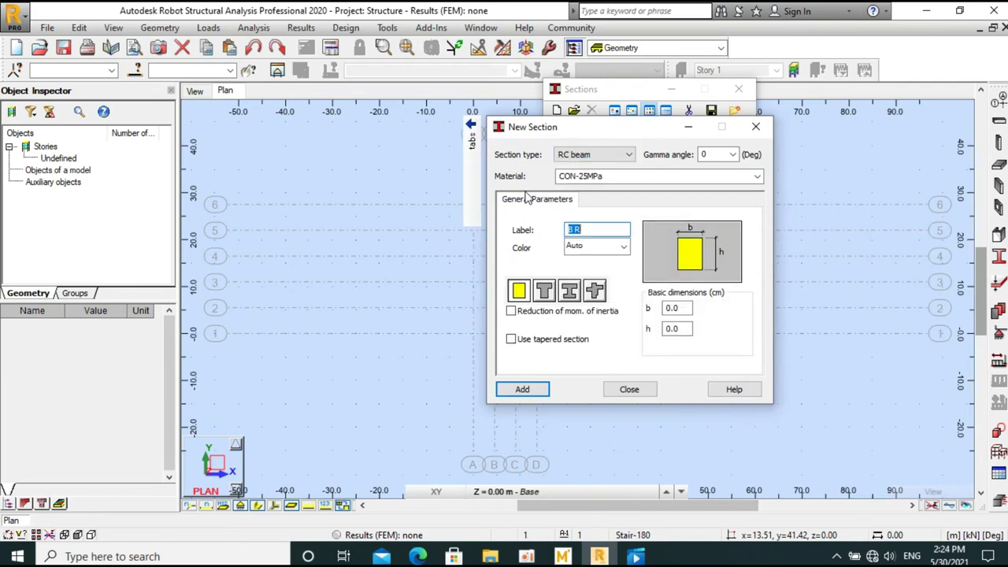
key(shift+Tab)
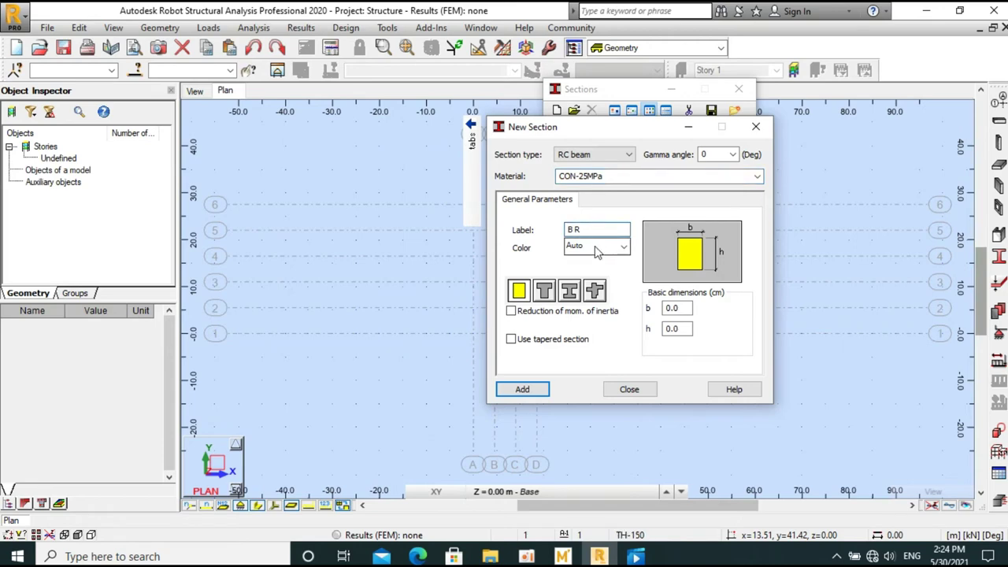
click(622, 247)
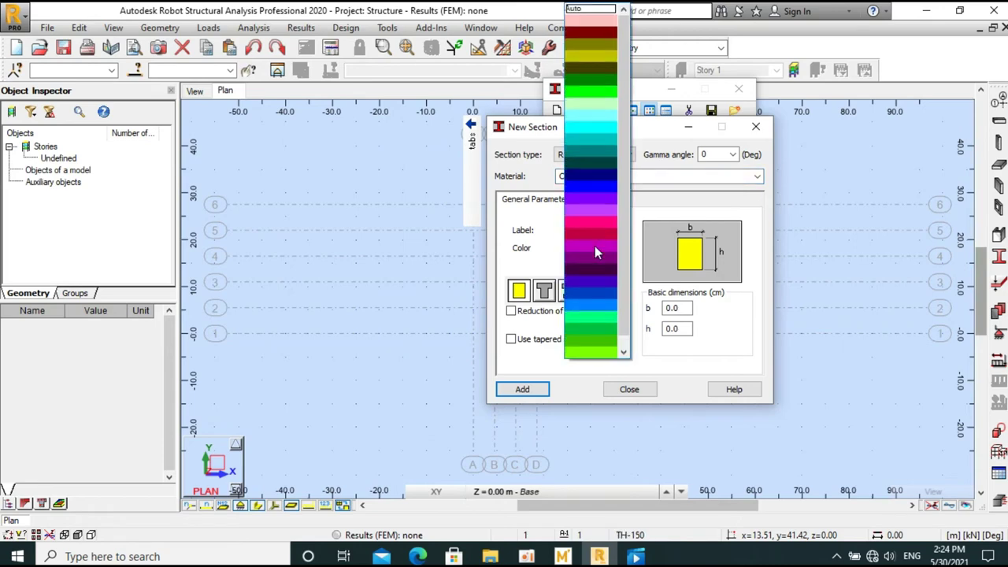
click(598, 89)
Step: Add beam sections B R25x50 and B R30x50 with depth h = 50
key(Tab)
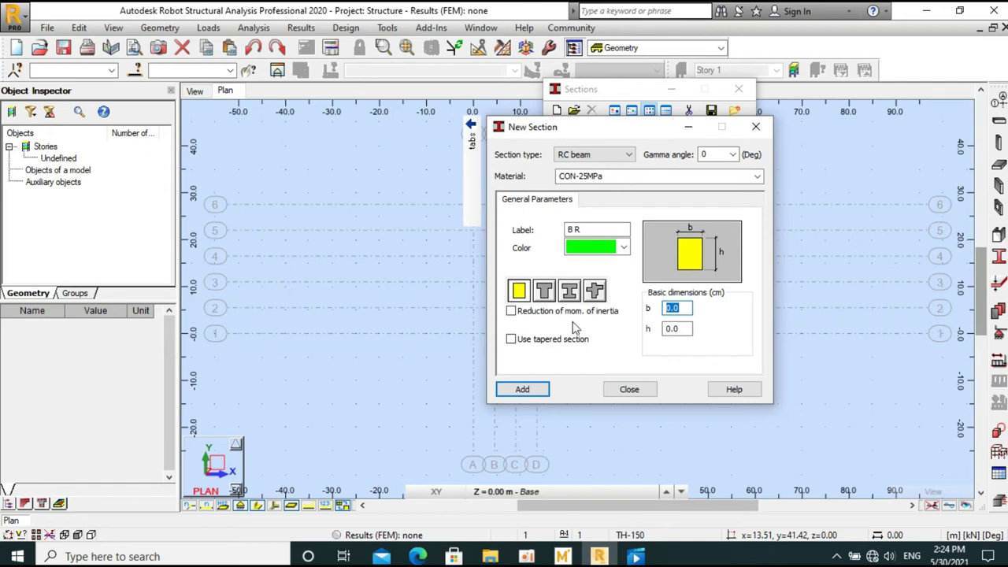
text(25)
key(Tab)
text(50)
click(523, 388)
click(522, 389)
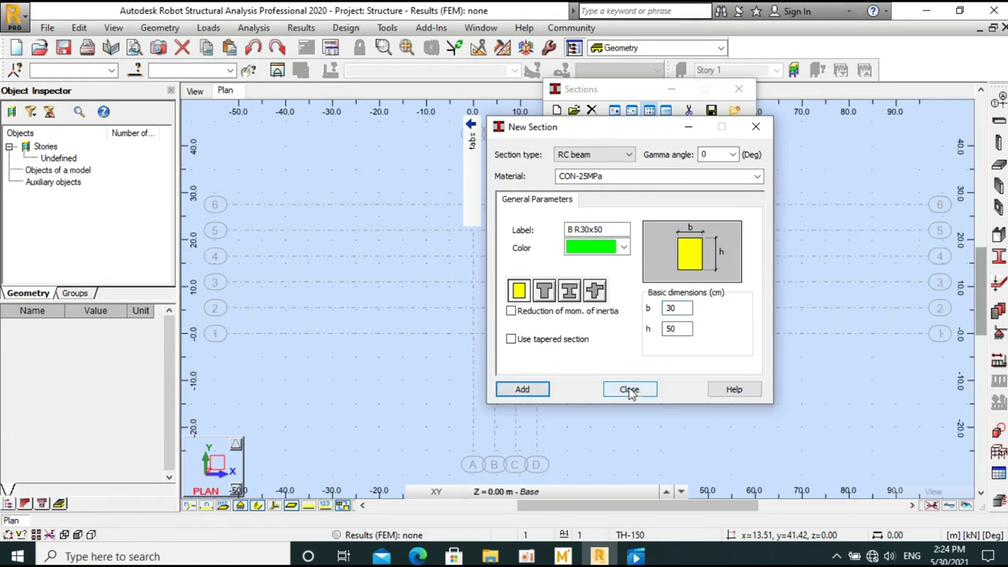
click(629, 390)
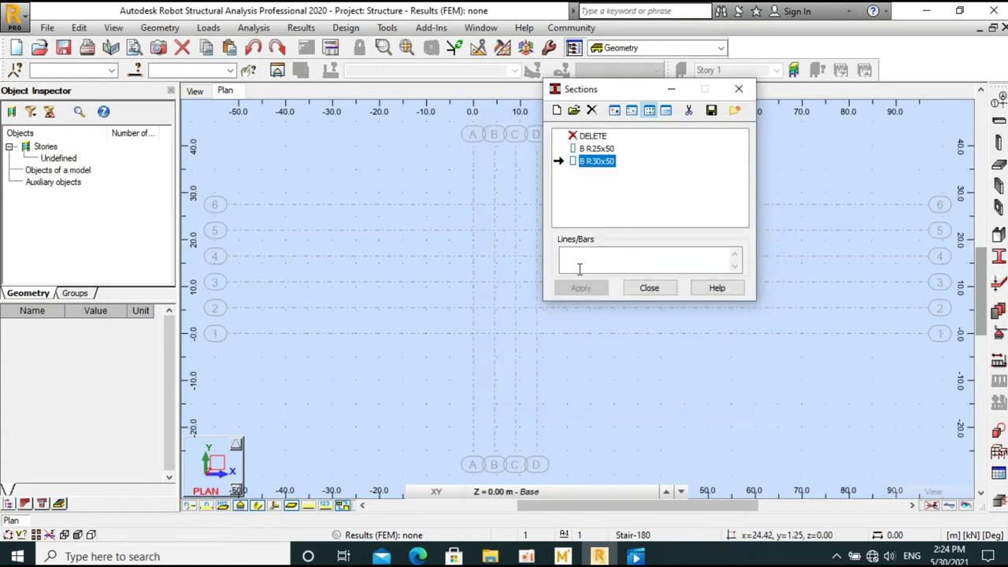
click(557, 110)
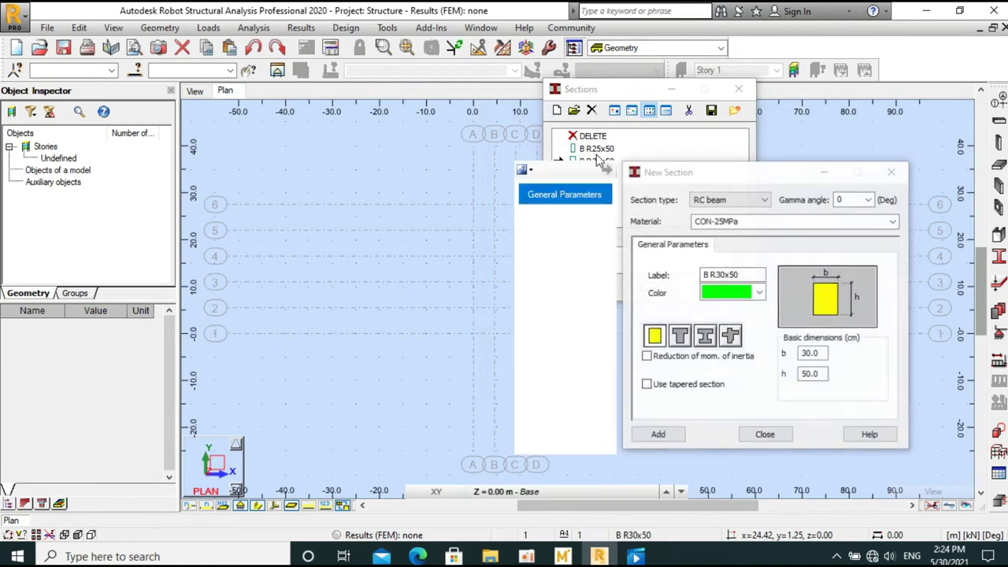
click(890, 171)
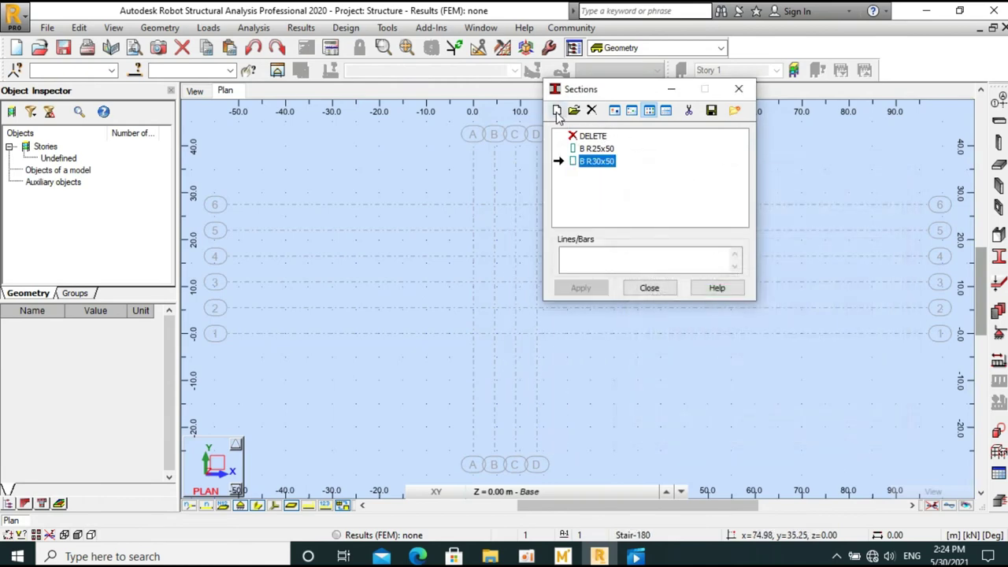
click(557, 110)
Step: Add RC column section C R40x40 with b = 40 and h = 40
click(732, 200)
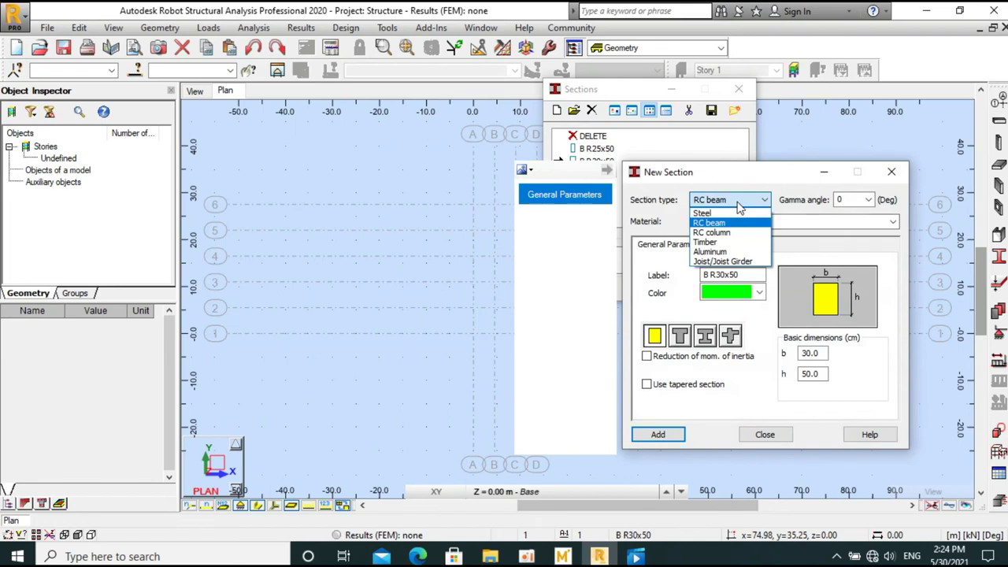
click(709, 232)
click(752, 222)
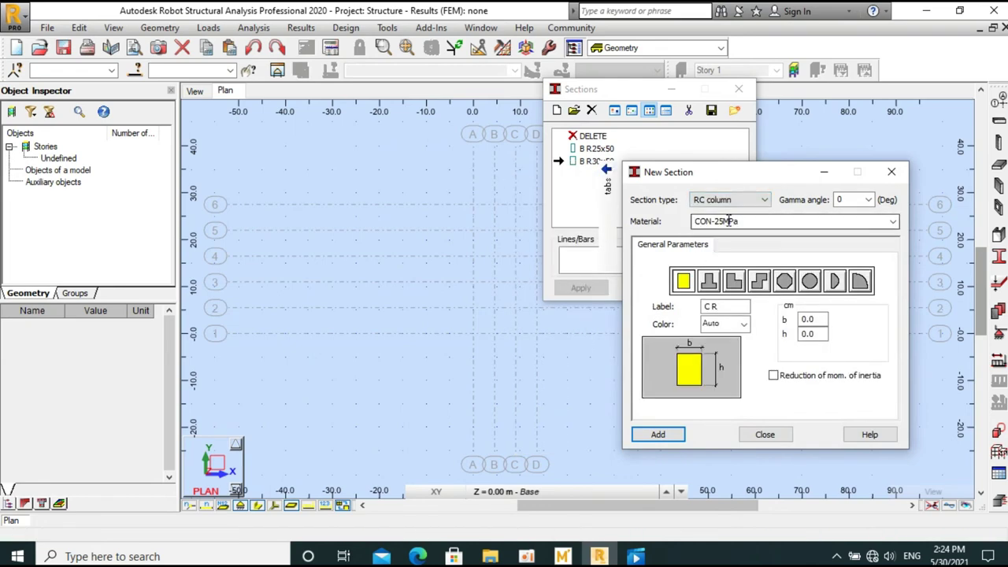
double_click(812, 319)
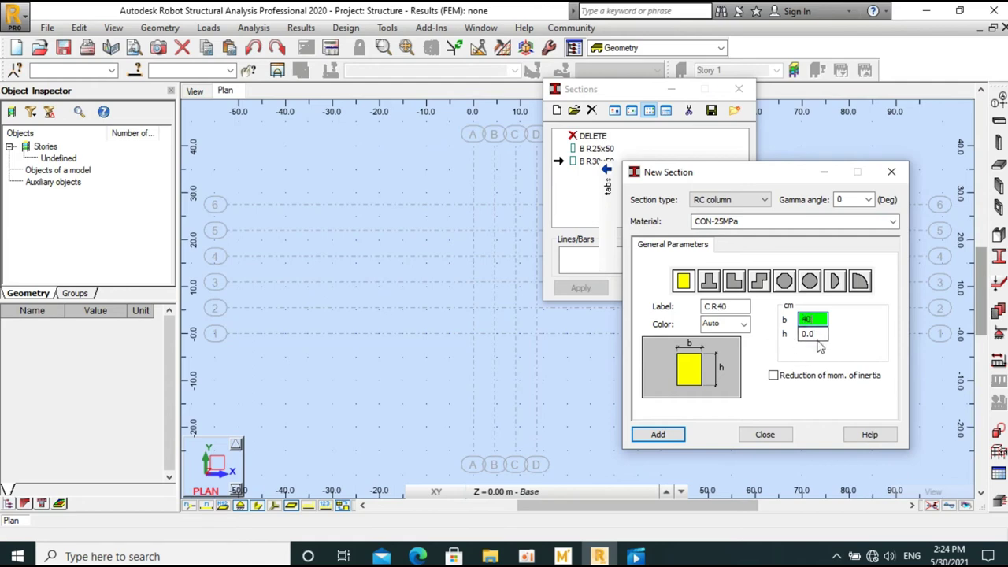
key(Tab)
text(40)
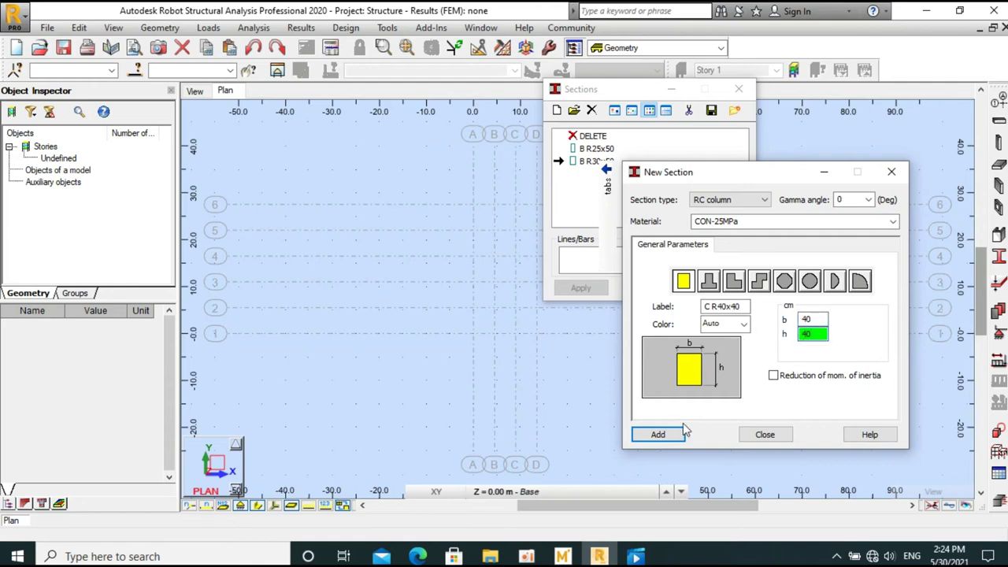
click(675, 434)
Step: Add column section C R30x30 with b = 30 and h = 30, then close the dialogs
double_click(816, 319)
text(3)
key(Tab)
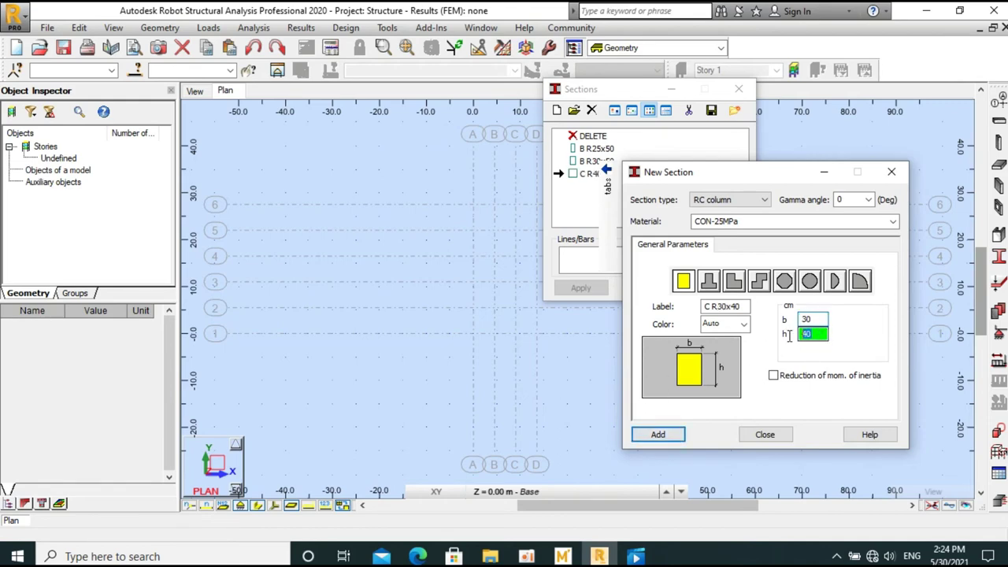
text(30)
click(658, 433)
drag(689, 171, 776, 170)
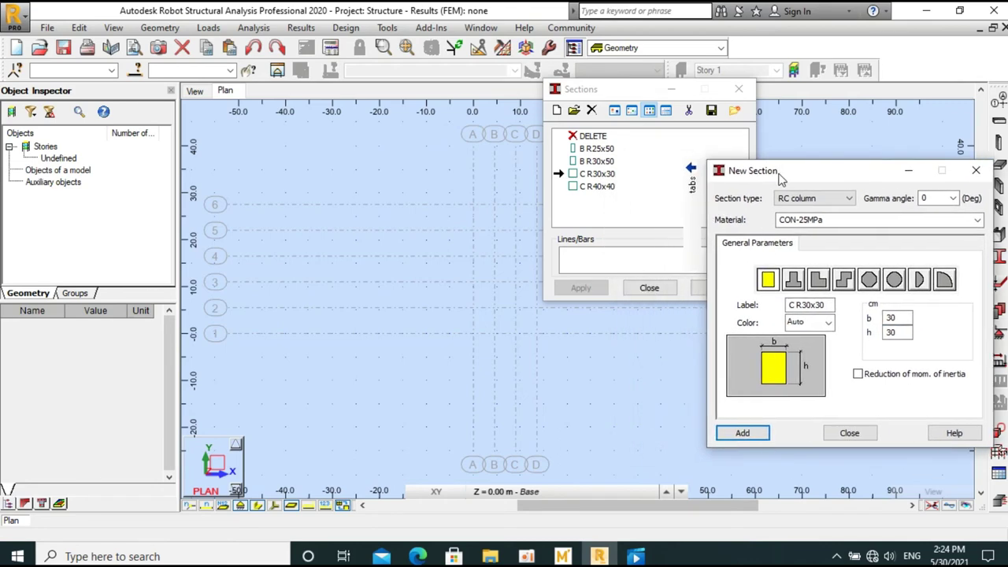
click(848, 433)
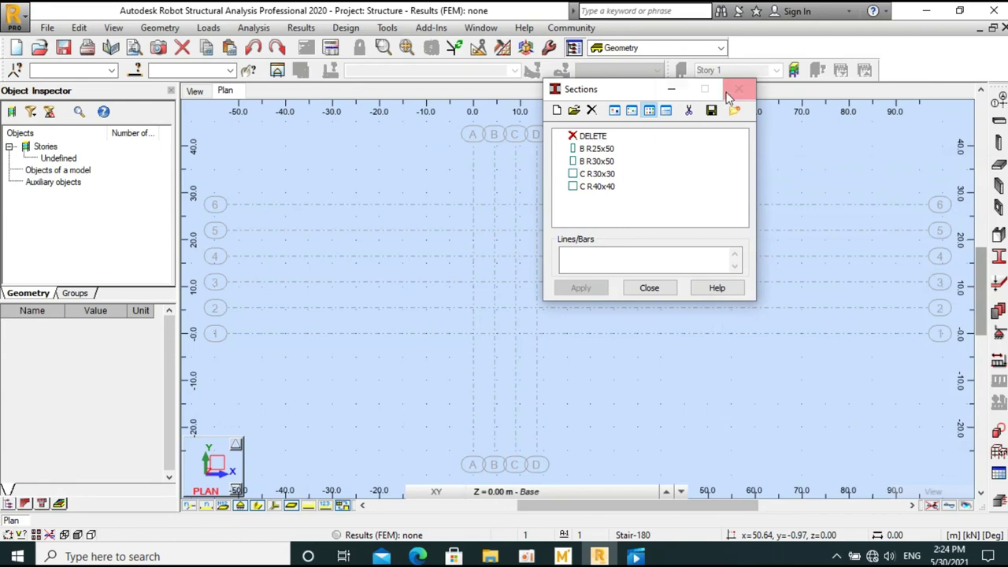
click(728, 95)
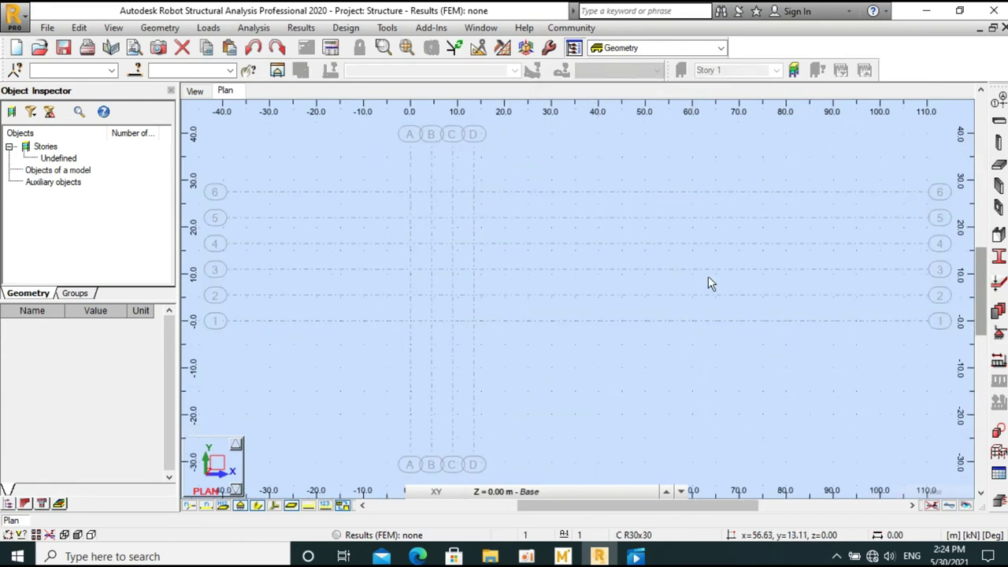
Step: In FE Thickness, delete the Corewall-200 and Stair-120 thicknesses
click(993, 293)
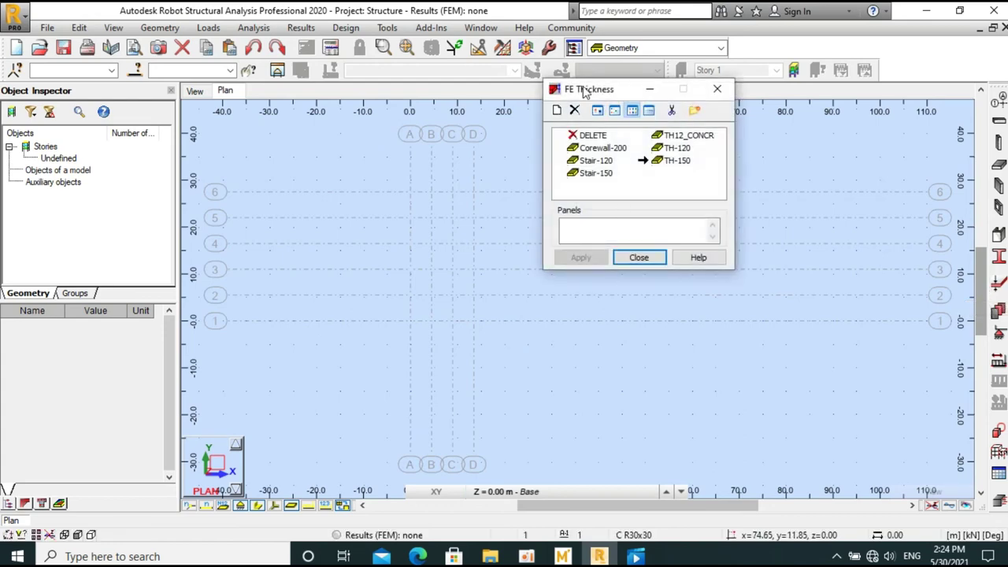
drag(583, 90, 660, 91)
click(673, 160)
click(665, 147)
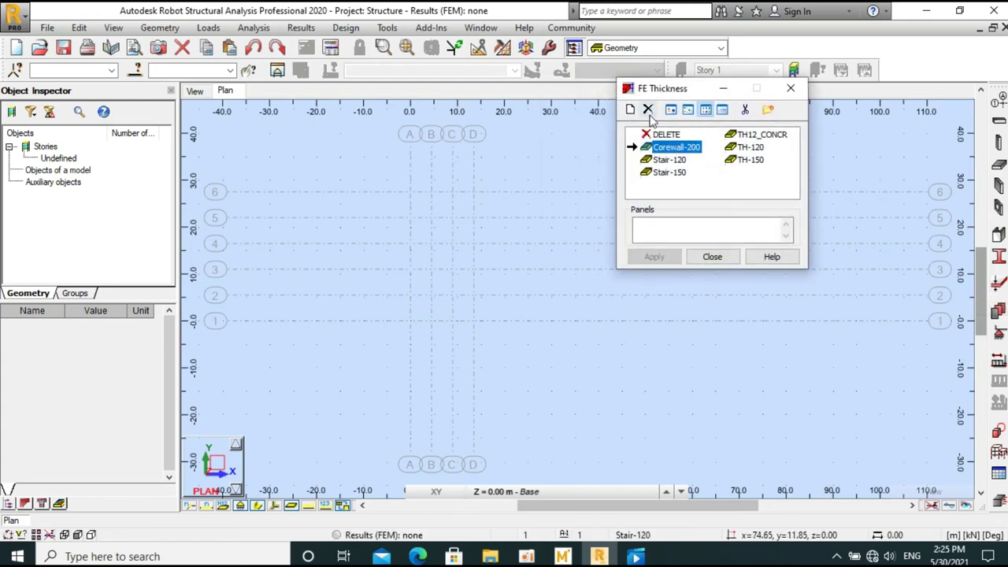
click(745, 217)
click(663, 147)
click(647, 109)
click(744, 214)
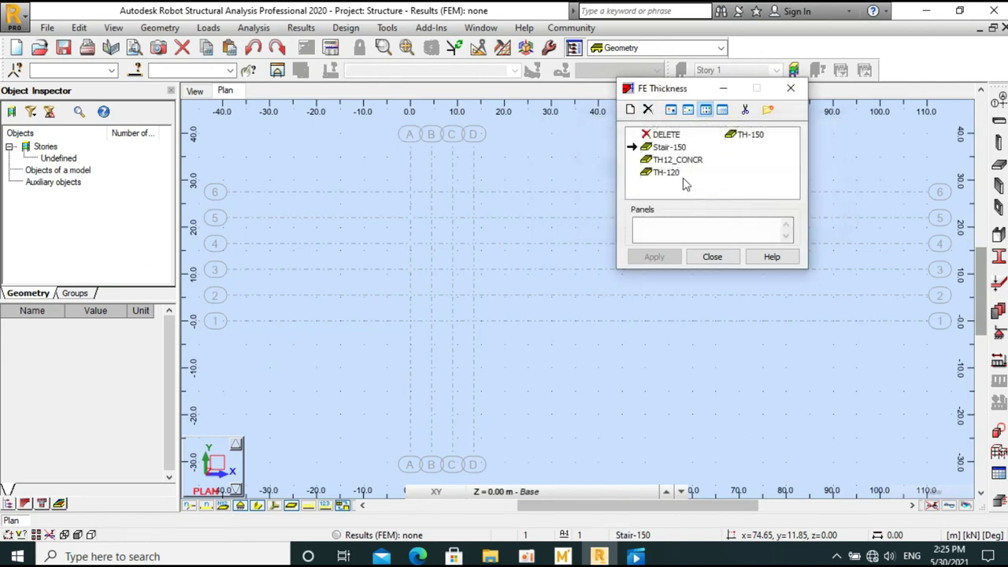
Step: Delete the Stair-150 and TH12_CONCR thicknesses
click(663, 146)
click(647, 110)
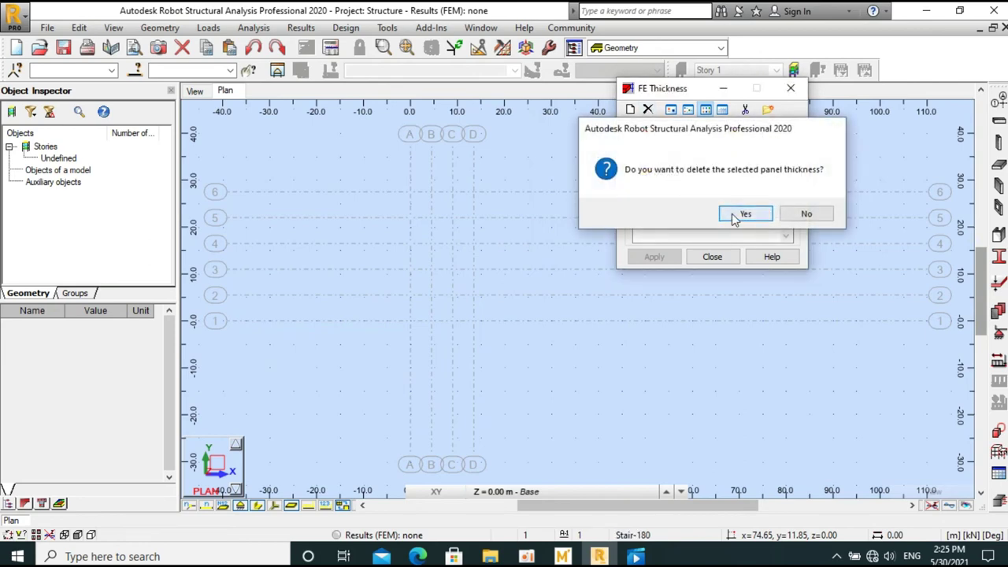
click(740, 216)
click(663, 147)
click(647, 110)
click(745, 214)
Step: Delete the last TH-150 and TH-120 thicknesses
click(665, 159)
click(647, 109)
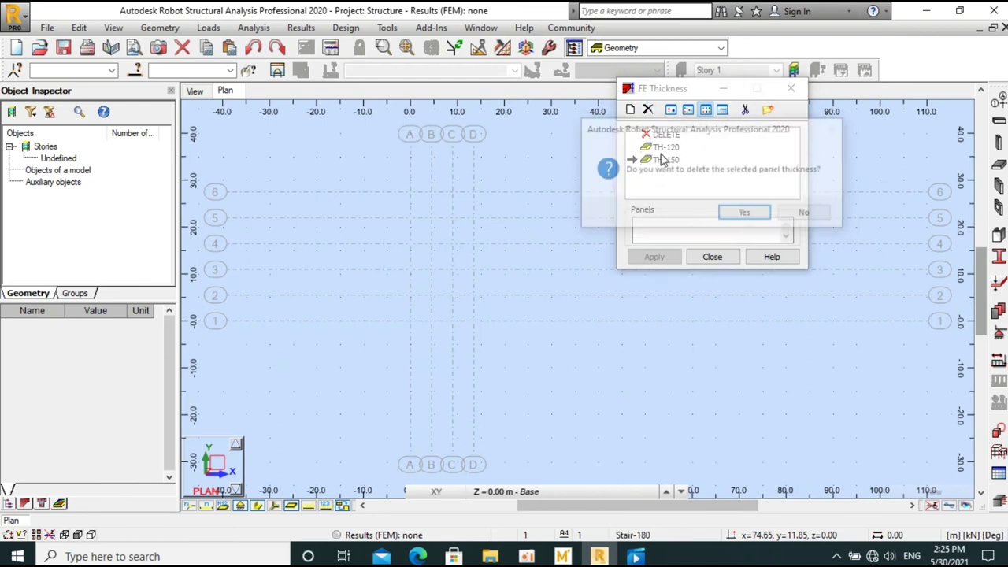
click(743, 214)
click(665, 147)
click(647, 109)
click(743, 215)
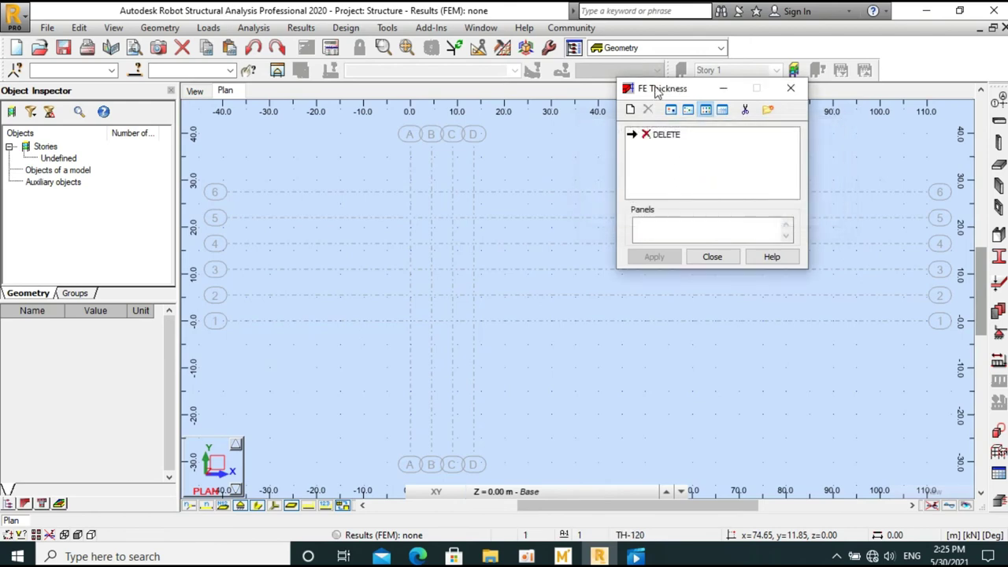
drag(655, 93, 590, 167)
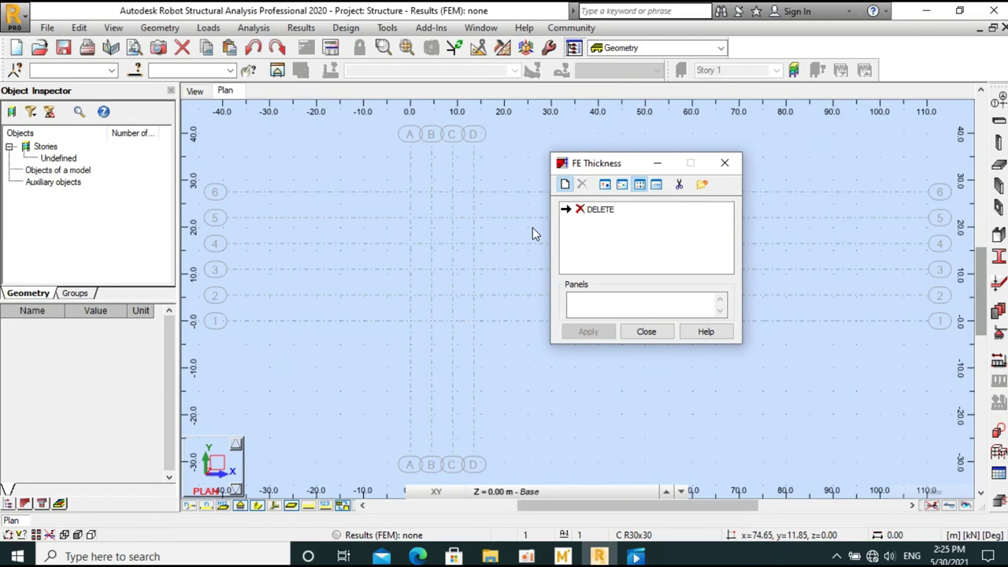
Step: Add homogeneous thickness FLOOR-120: Th = 12 cm, material CON-25MPa
drag(755, 152, 439, 71)
double_click(508, 207)
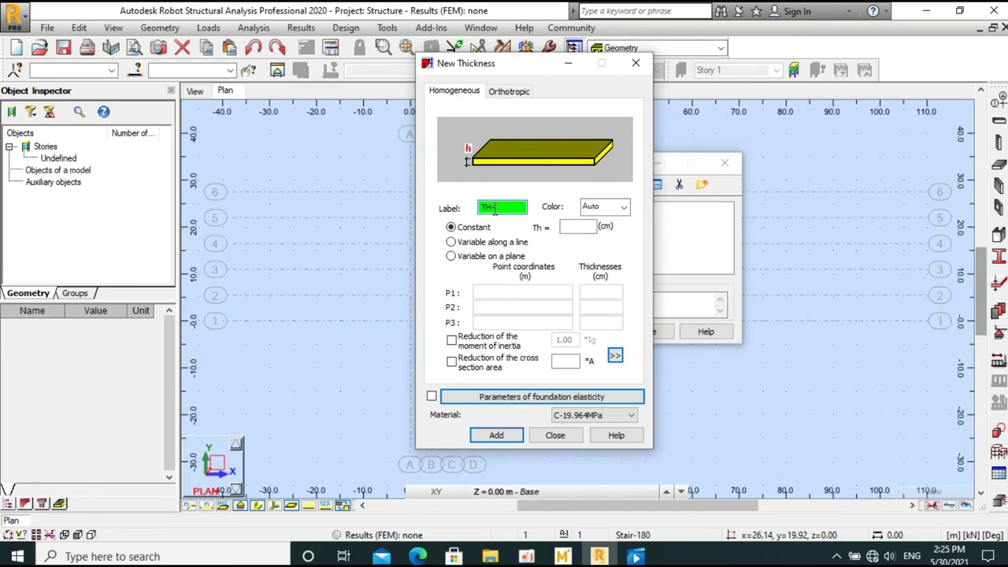
text(FLOOR-120)
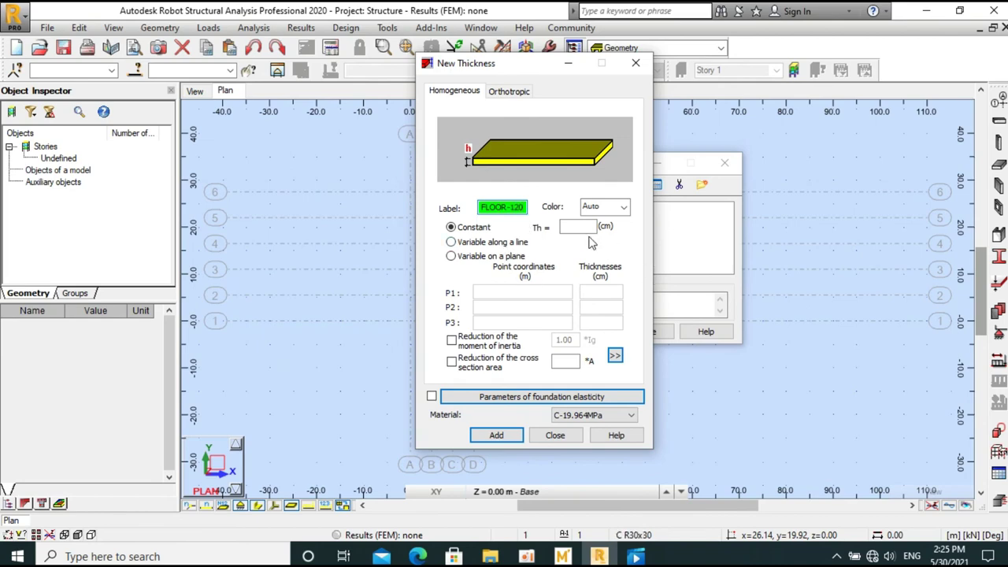
click(582, 228)
text(12)
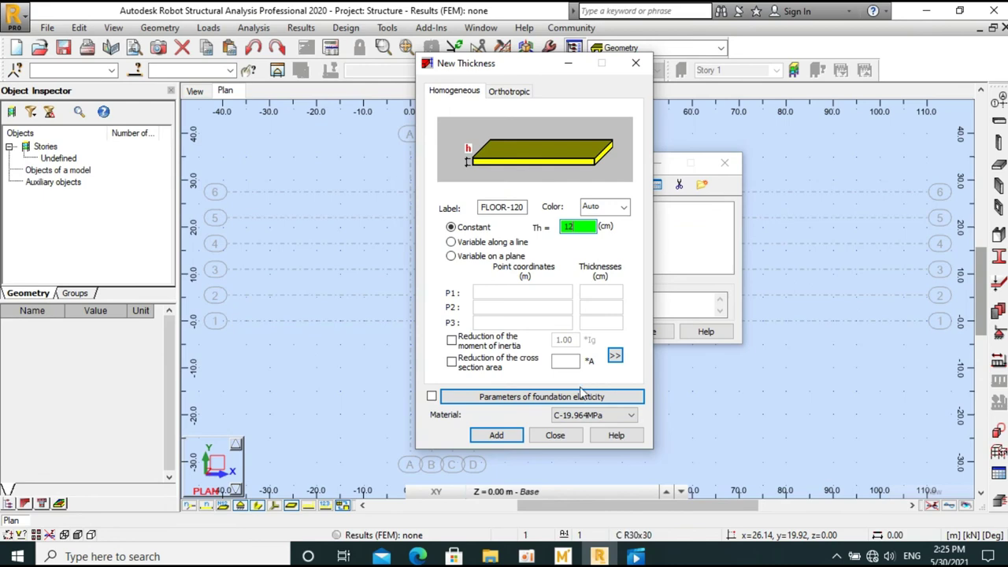
click(592, 415)
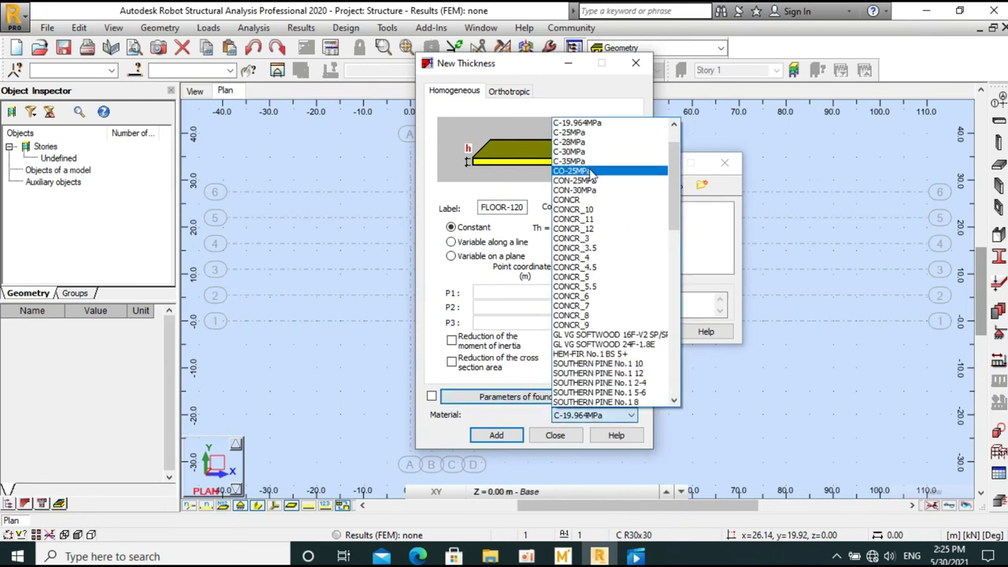
click(592, 180)
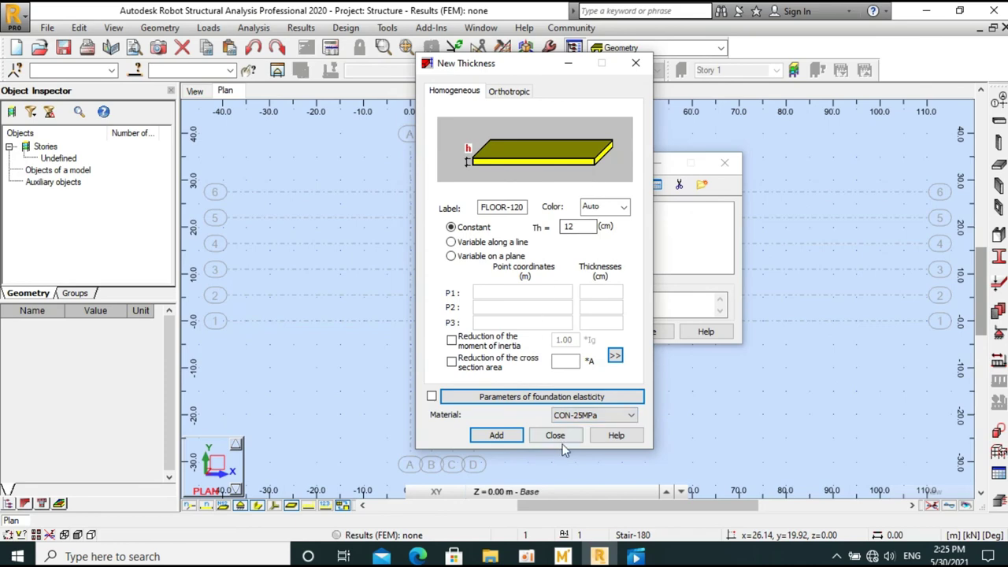
click(607, 422)
click(606, 415)
click(508, 91)
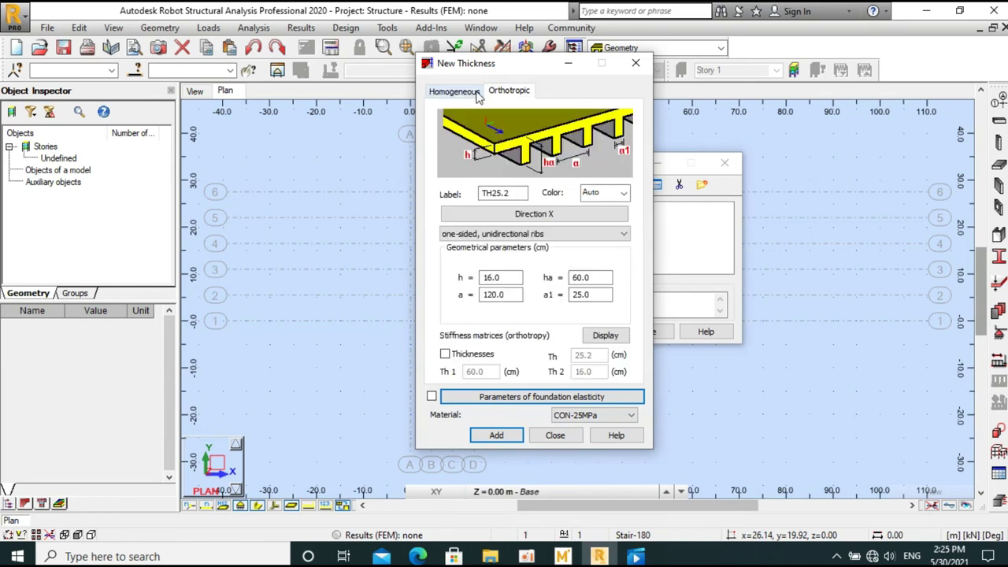
click(455, 91)
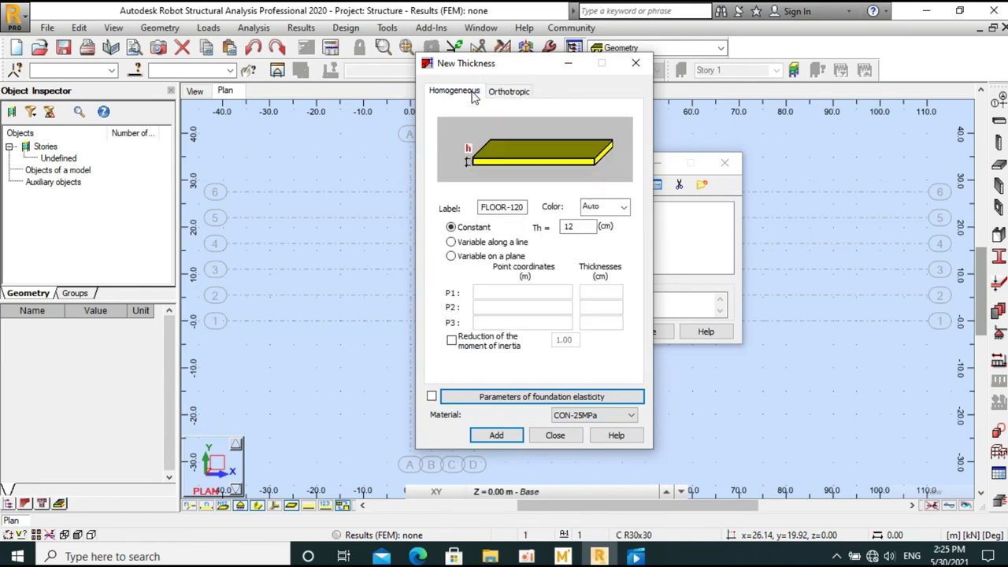
click(503, 439)
Step: Arrange the New Thickness and FE Thickness windows side by side
drag(604, 73, 895, 195)
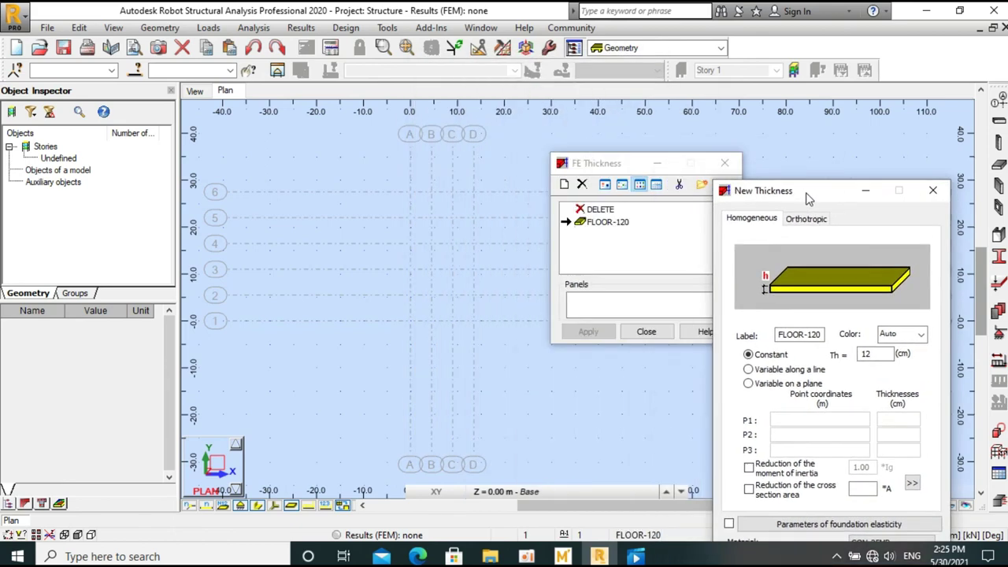
click(587, 162)
drag(586, 162, 449, 134)
mouse_move(765, 189)
mouse_down()
mouse_move(722, 165)
mouse_move(671, 111)
mouse_up()
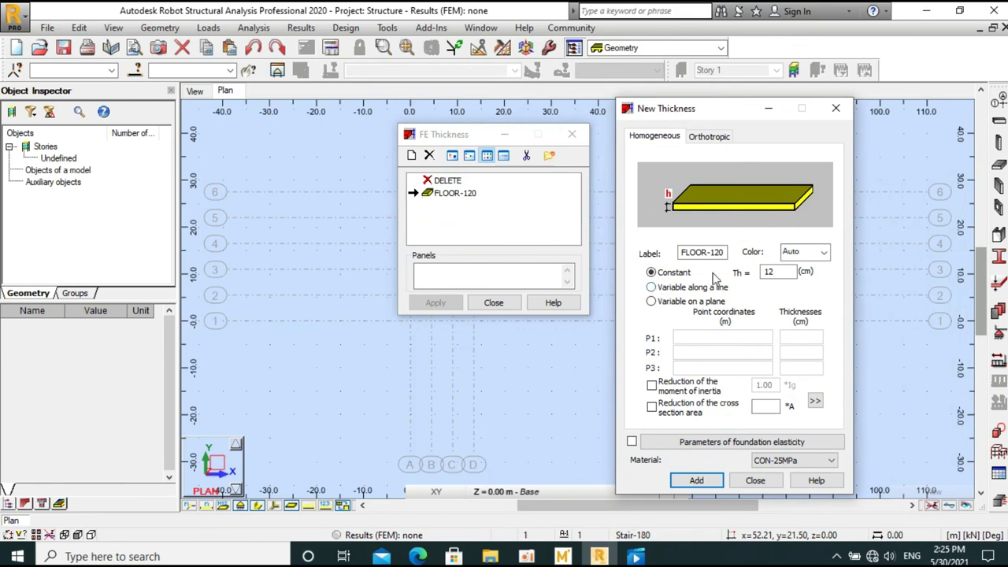
Step: Add thickness STAIR-150, 15 cm, automatic colour, in CON-25MPa concrete
drag(724, 250, 659, 254)
text(STAIR-150)
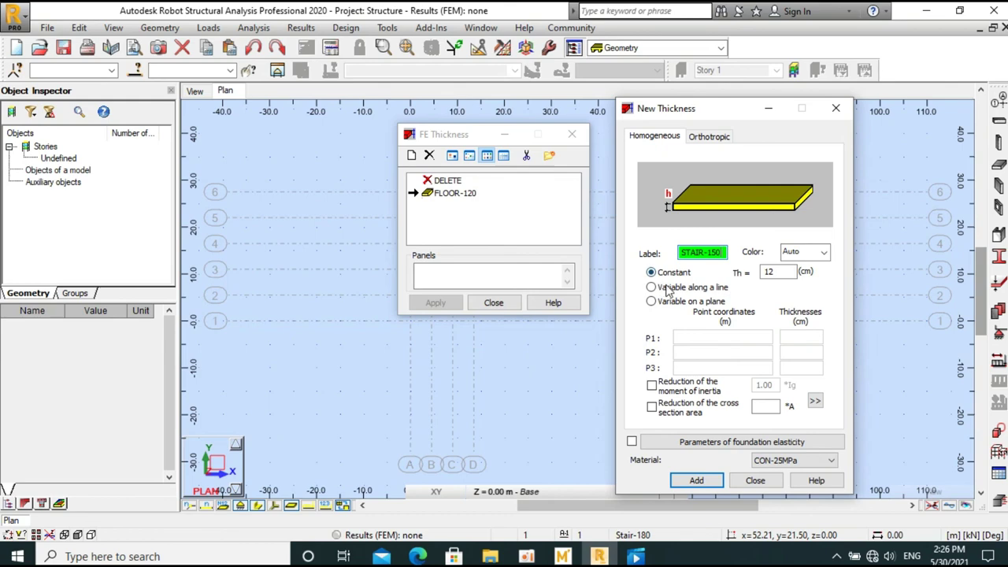
key(Tab)
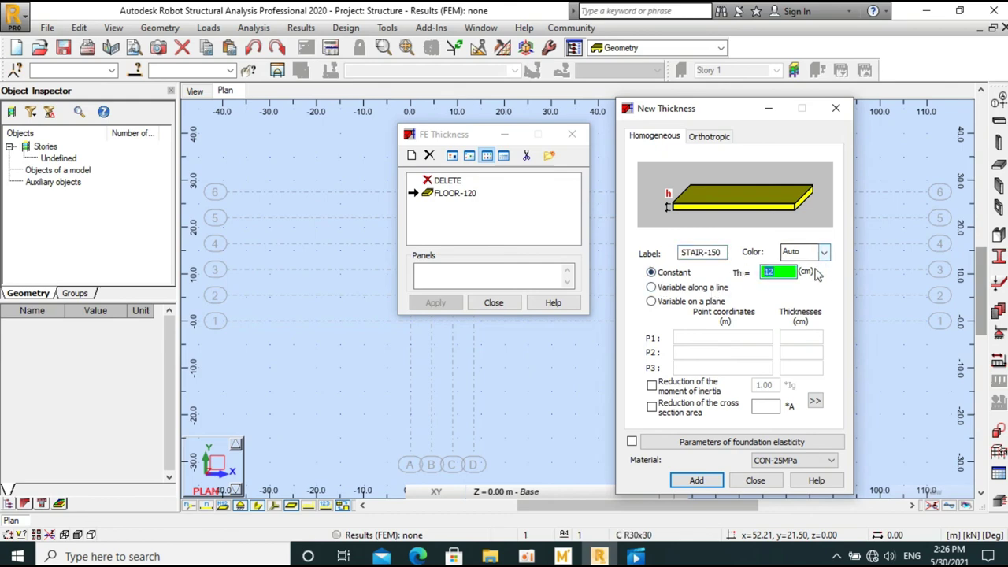
text(1)
click(807, 252)
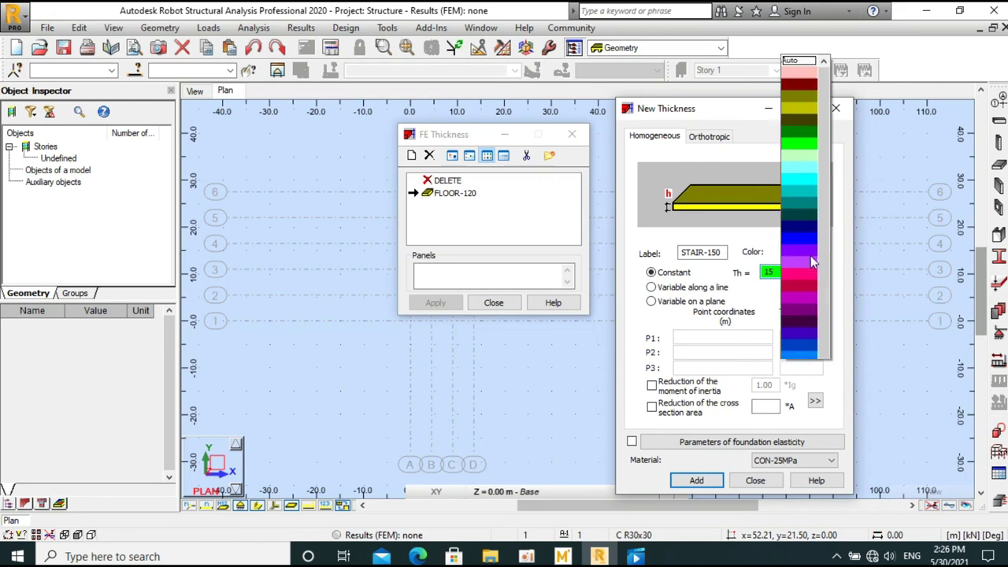
click(748, 246)
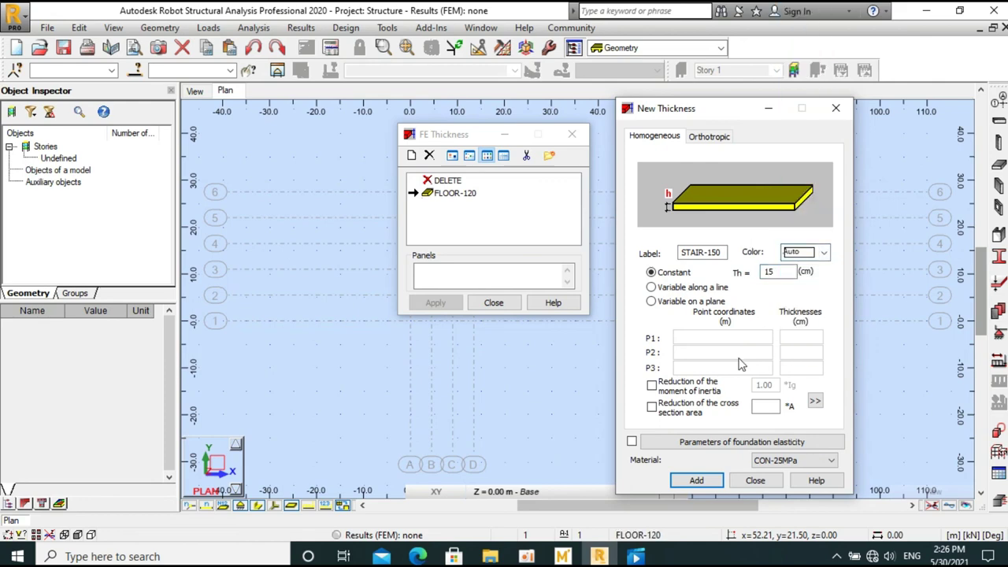
click(777, 463)
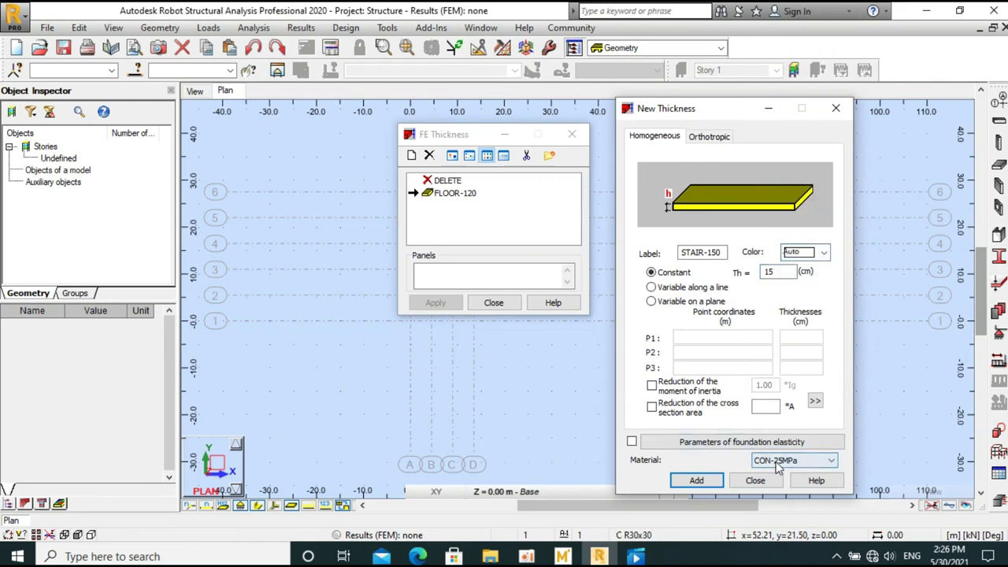
click(776, 465)
click(698, 480)
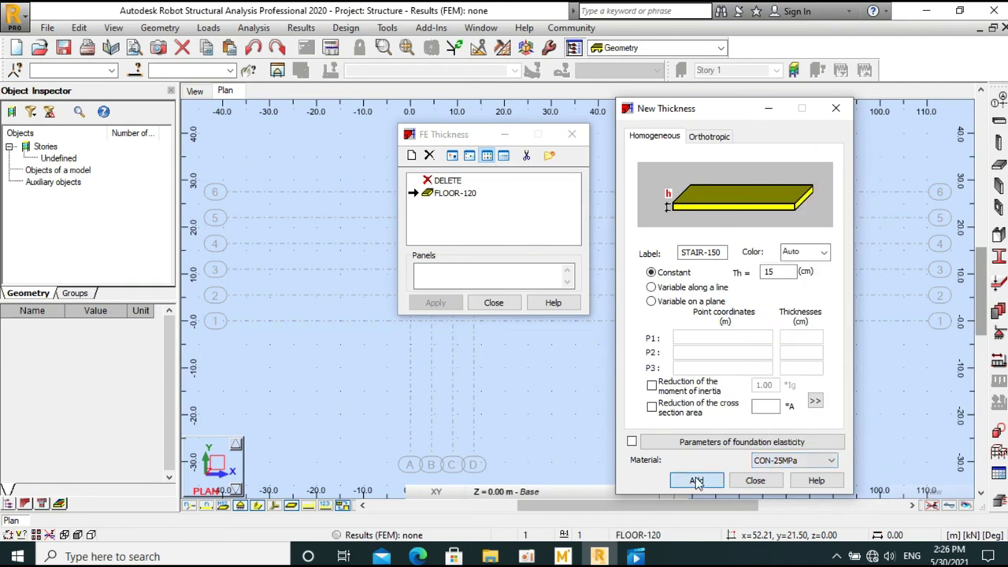
Step: Check STAIR-150 in the thickness list, close the New Thickness window, and select FLOOR-120
click(462, 208)
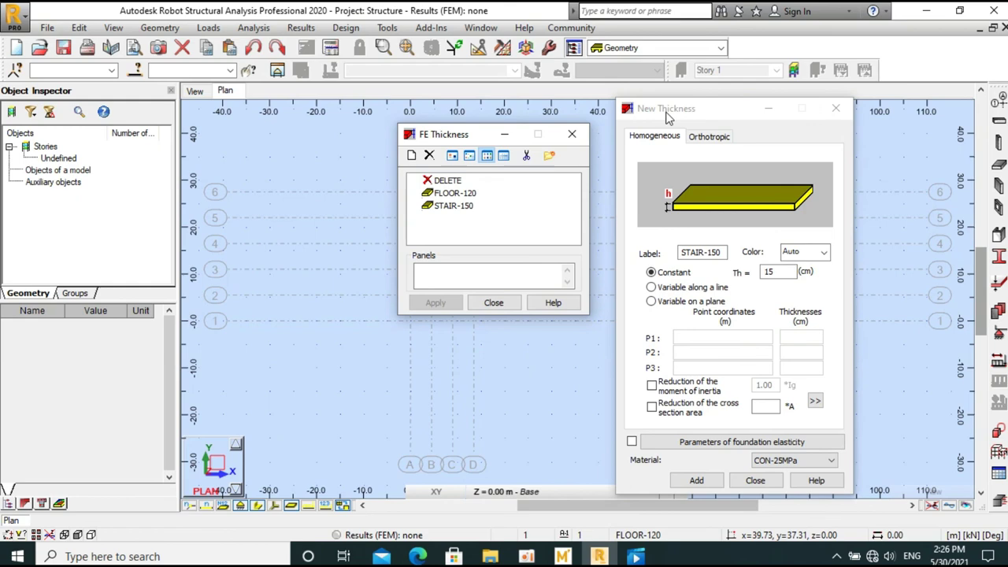
drag(669, 108, 627, 77)
click(713, 449)
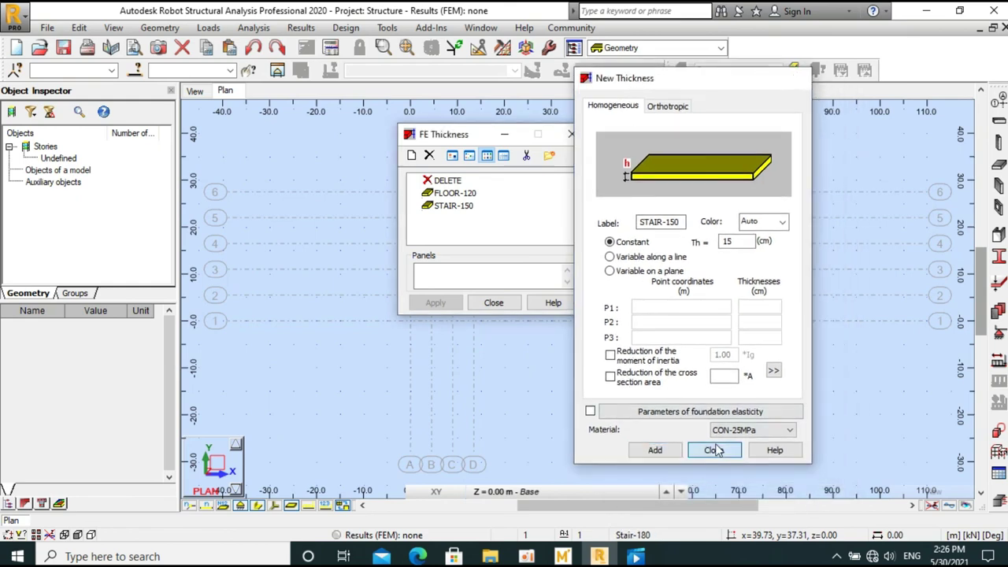
mouse_move(463, 137)
mouse_down()
mouse_move(675, 109)
mouse_move(655, 97)
mouse_up()
click(640, 154)
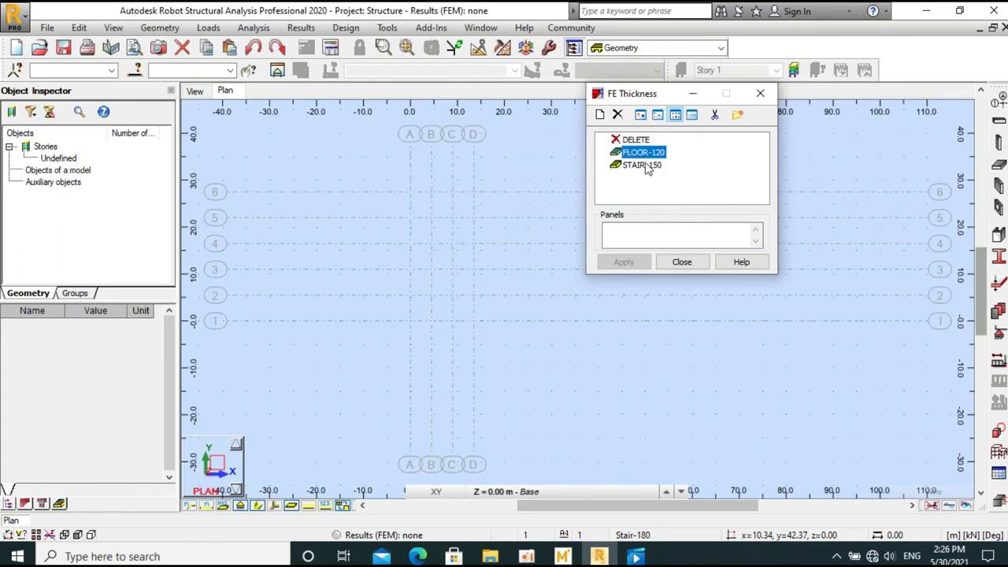
Step: Close the FE Thickness list and zoom out on the A–D/1–6 axis grid plan
click(647, 169)
click(696, 264)
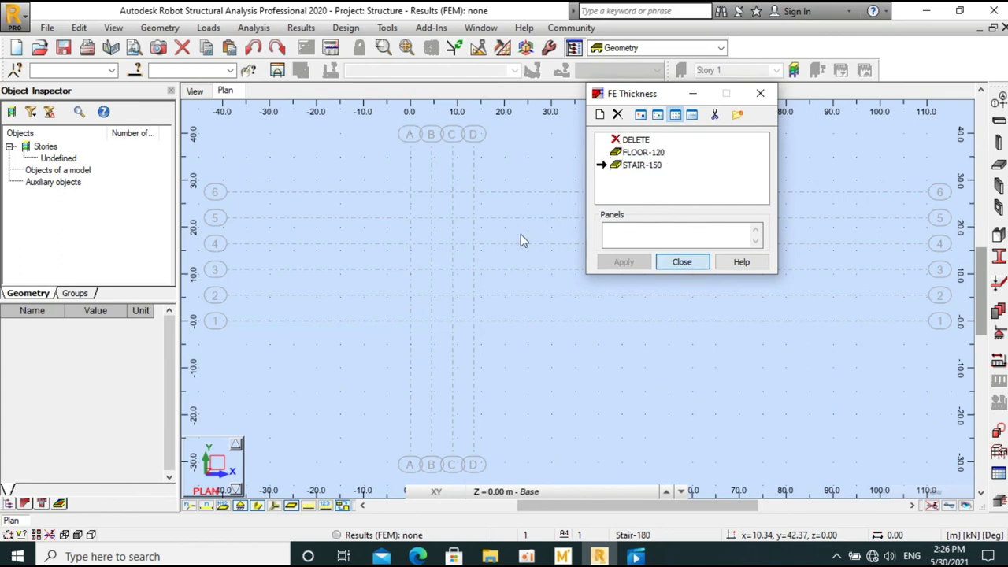
scroll(553, 212, down, 2)
scroll(593, 213, down, 1)
scroll(604, 230, down, 2)
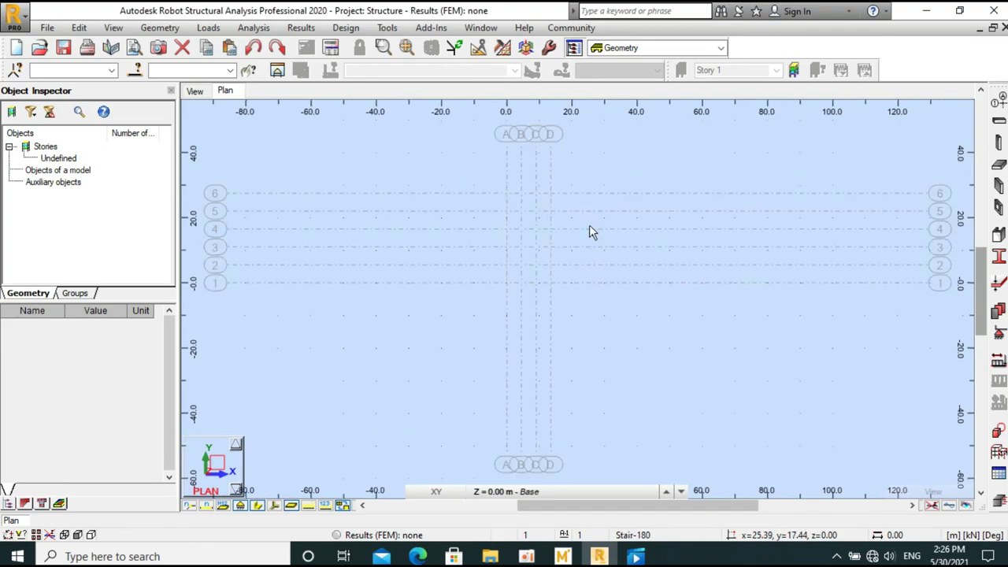